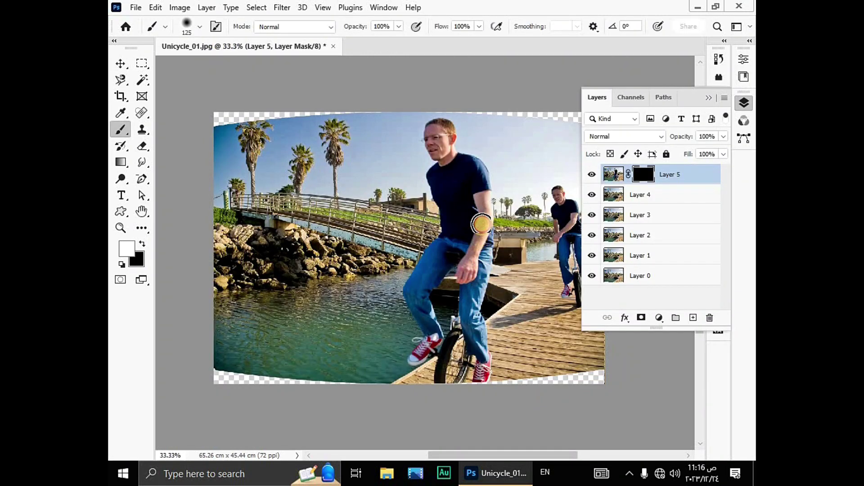
Paint white on Layer 5's black mask over the large foreground unicyclist to reveal him in Unicycle_01.jpg.
mouse_move(451, 155)
left_mouse_down()
mouse_move(441, 129)
mouse_move(477, 275)
mouse_move(474, 372)
left_mouse_up()
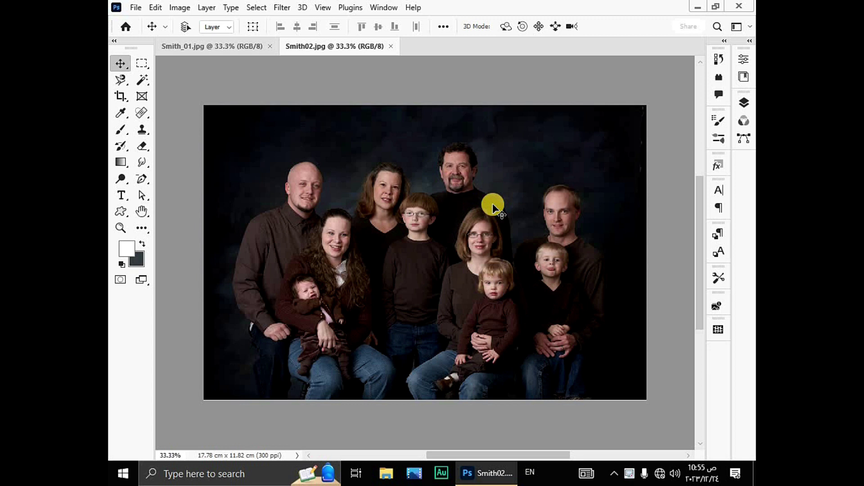
Compare the two family photos and place the Smith02.jpg image into Smith_01.jpg as a new layer covering the canvas.
left_click(215, 45)
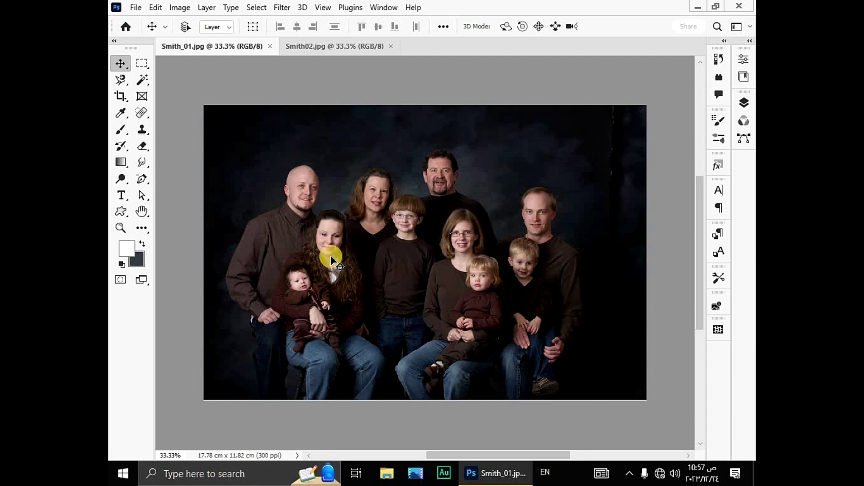
left_click_drag(324, 65, 337, 283)
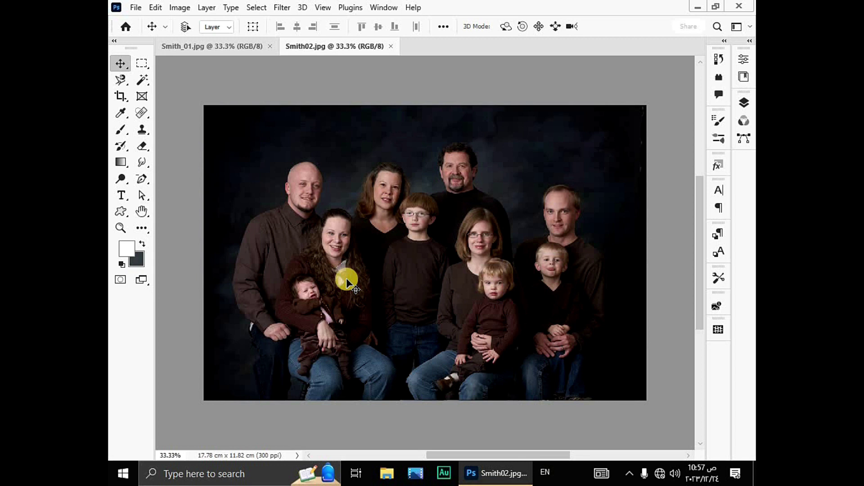
left_click_drag(346, 279, 296, 307)
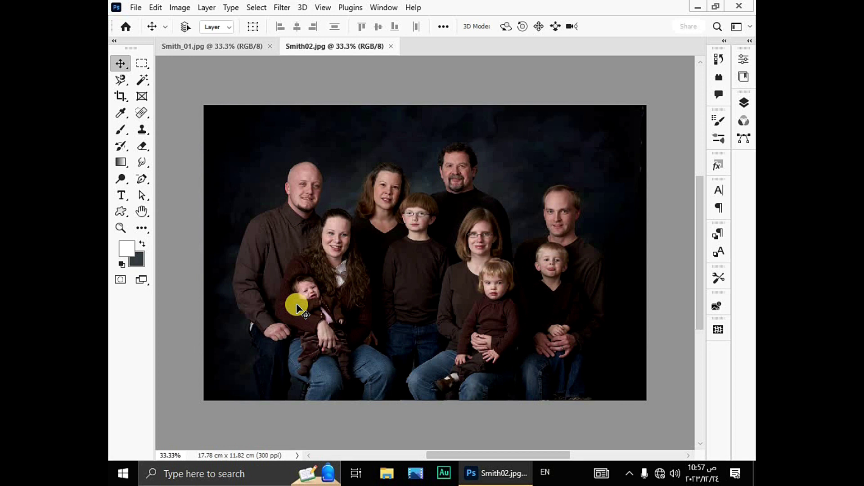
left_click_drag(314, 202, 432, 278)
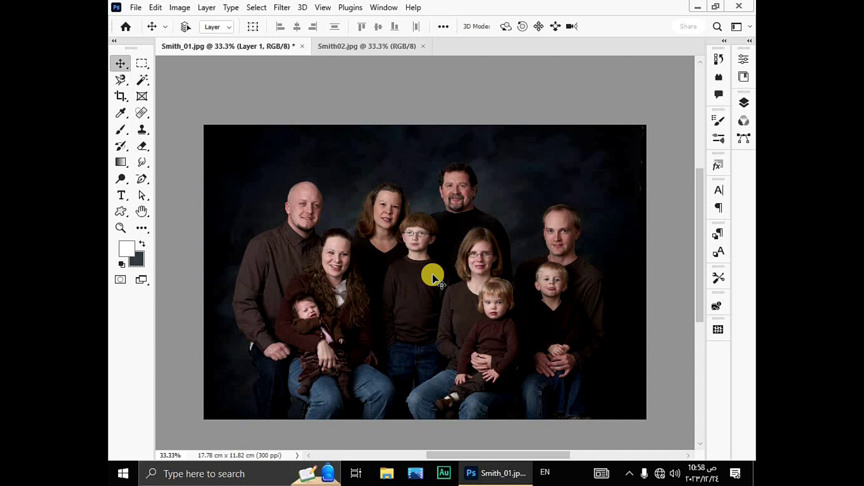
Lower Layer 1's opacity to 35% so the photo underneath shows through.
left_click(744, 103)
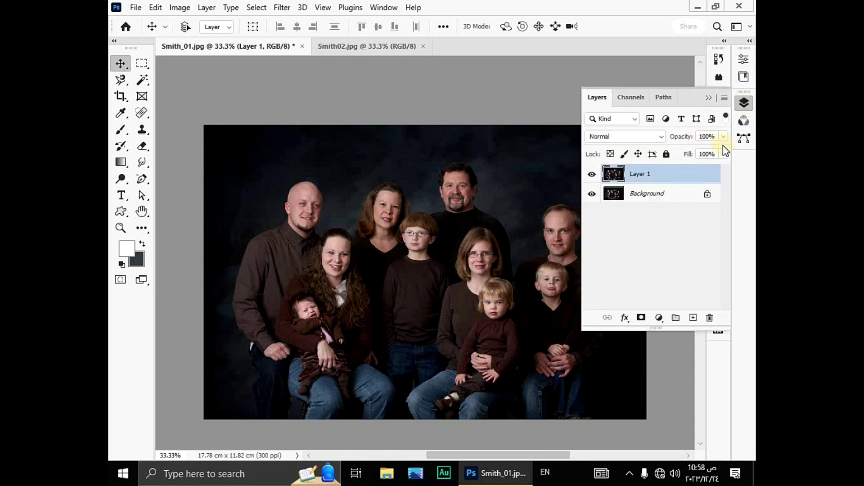
left_click_drag(723, 136, 684, 149)
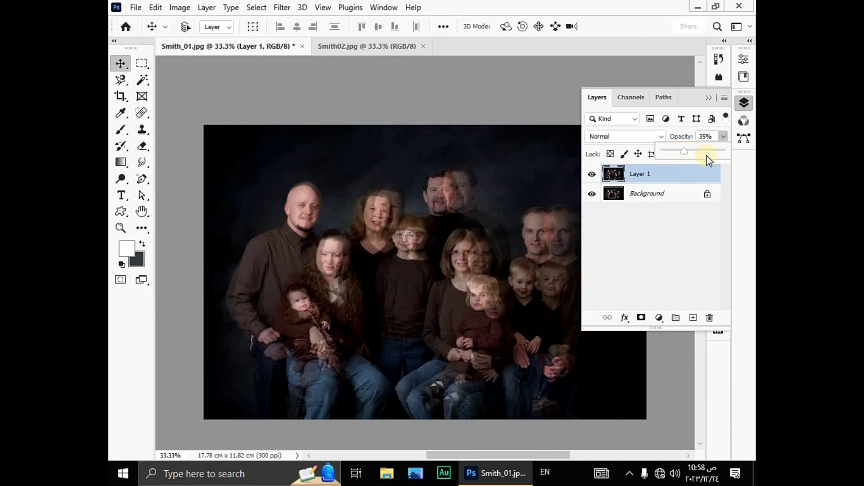
left_click(710, 98)
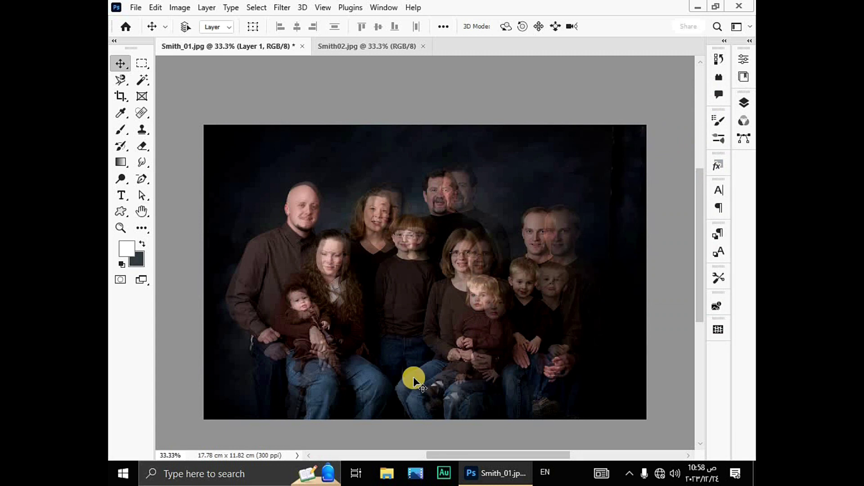
Free-transform Layer 1, scaling it proportionally to 98.67% and repositioning it to line the people up with the photo underneath.
key("ctrl+t")
left_click_drag(646, 419, 637, 413)
mouse_move(471, 322)
left_mouse_down()
mouse_move(469, 304)
mouse_move(475, 321)
left_mouse_up()
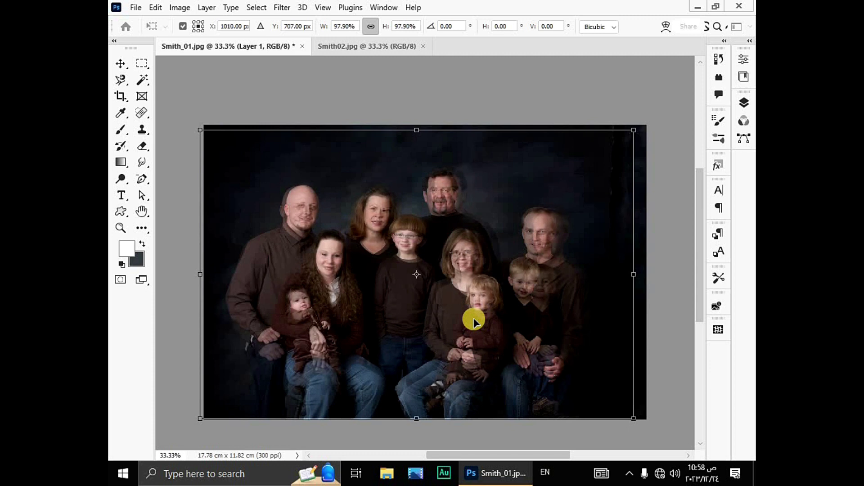
left_click_drag(634, 130, 673, 103)
left_click_drag(502, 222, 513, 212)
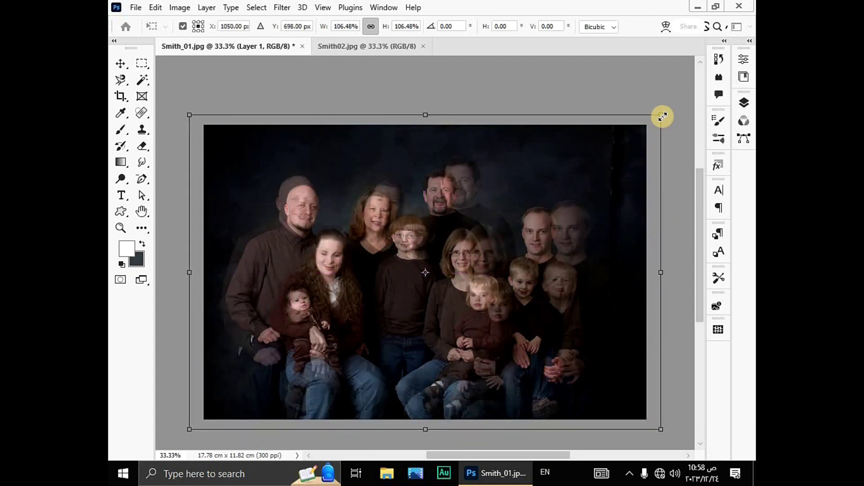
left_click_drag(654, 123, 626, 142)
left_click_drag(569, 227, 579, 215)
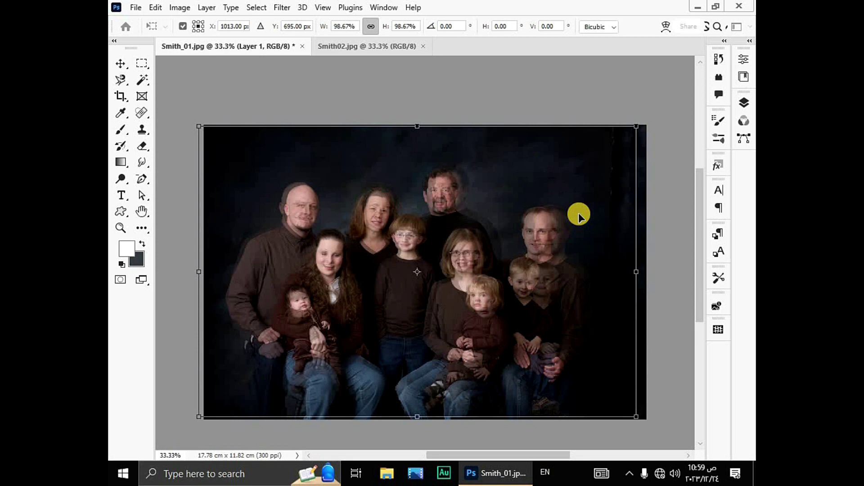
key("Return")
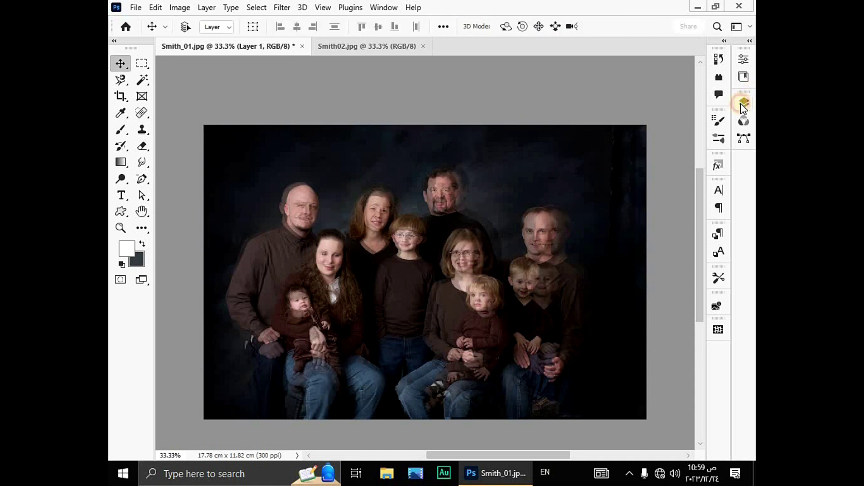
Auto-align Layer 1 and the Background using Auto projection with Vignette Removal and Geometric Distortion enabled.
left_click(744, 104)
left_click(674, 230)
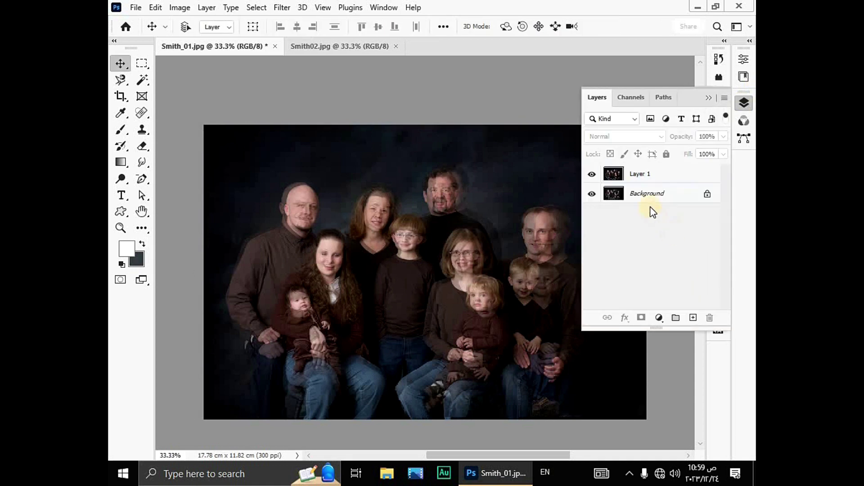
left_click(676, 195)
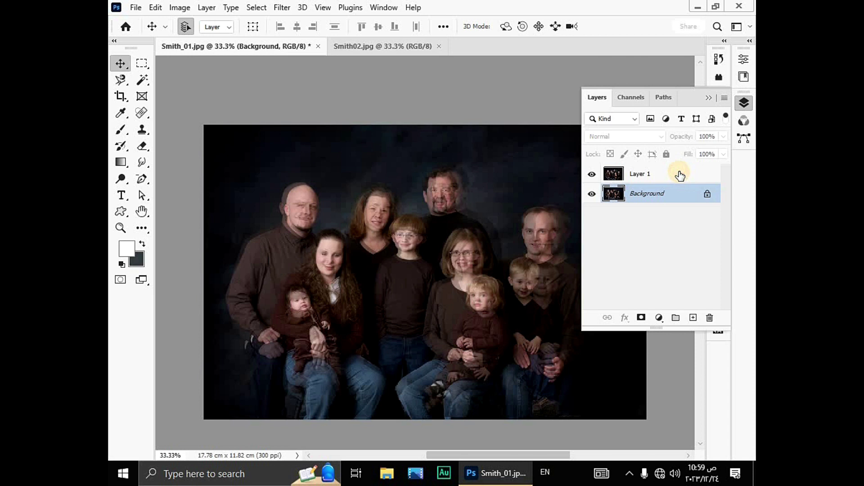
left_click(680, 175, "shift")
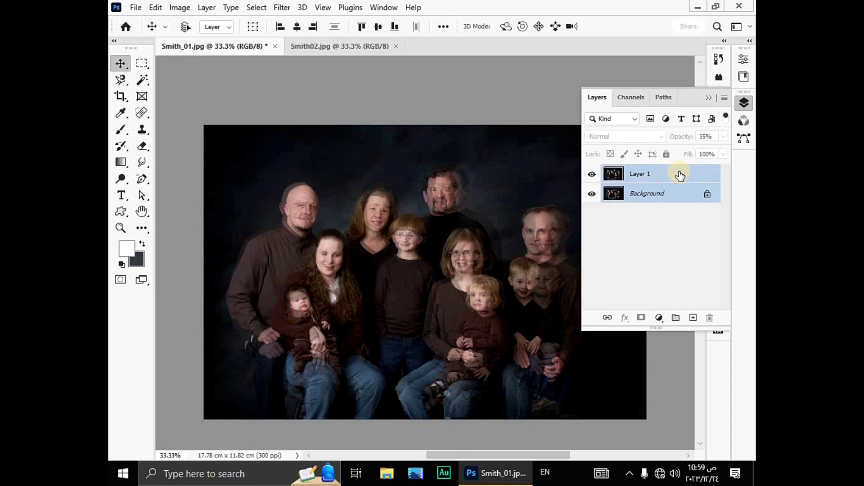
left_click(155, 7)
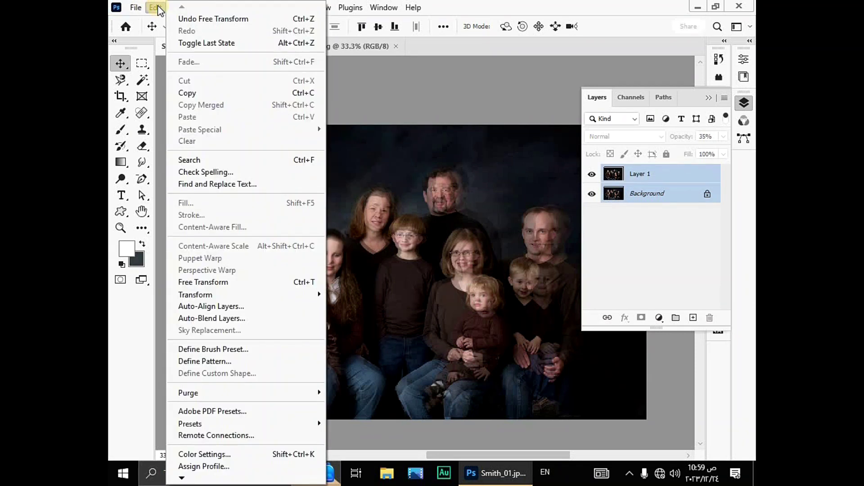
left_click(234, 307)
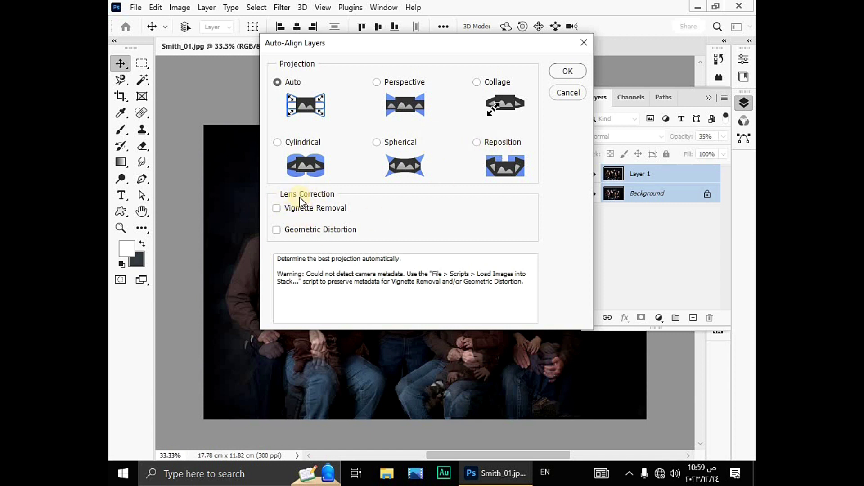
left_click(277, 210)
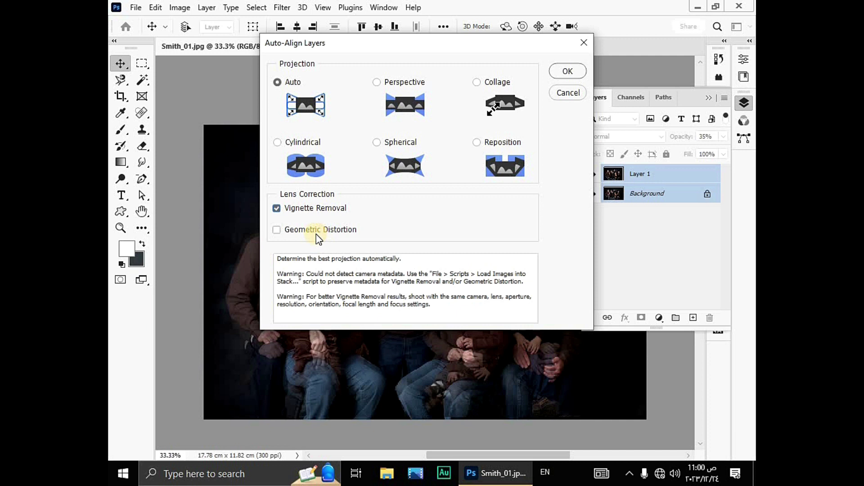
left_click(277, 229)
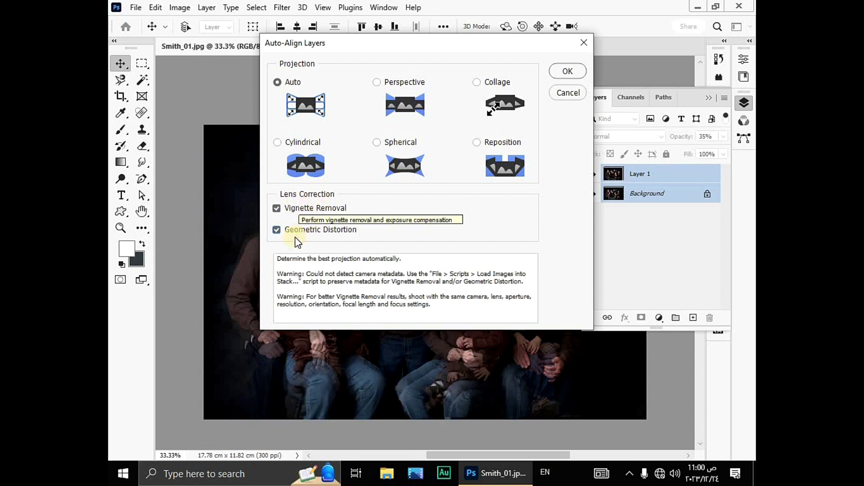
left_click(567, 71)
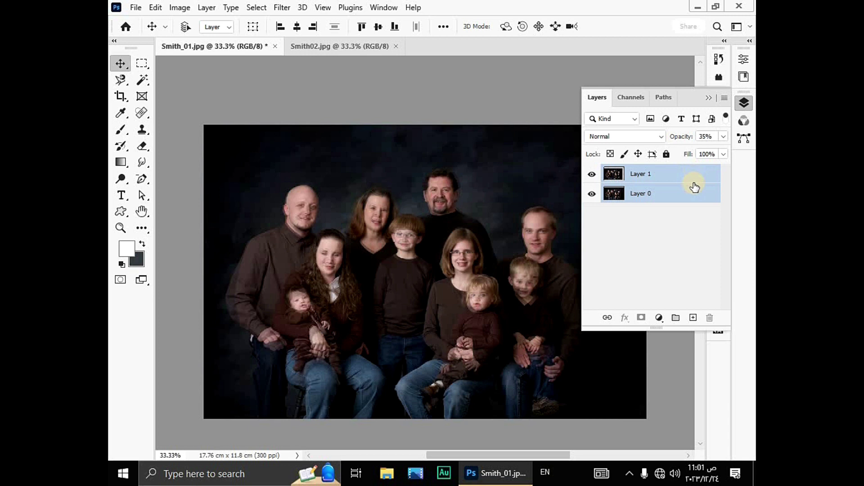
Set Layer 1's opacity to 100% and add a white layer mask to it.
left_click(670, 216)
left_click(679, 173)
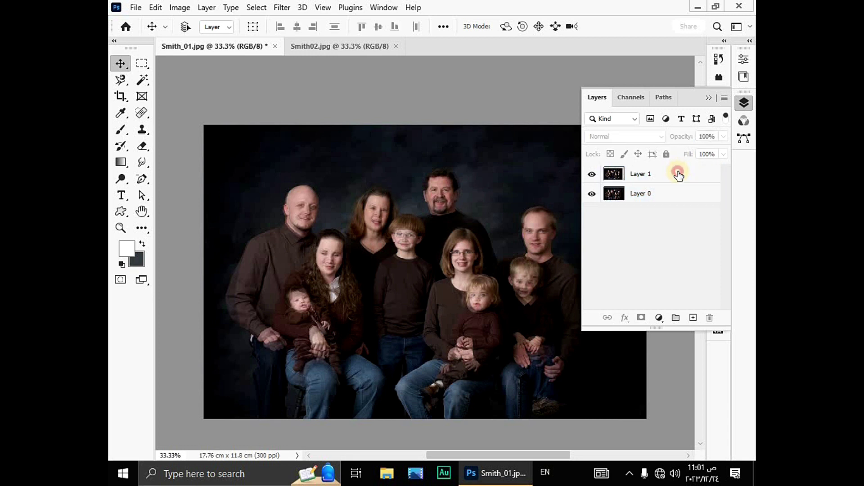
left_click(723, 136)
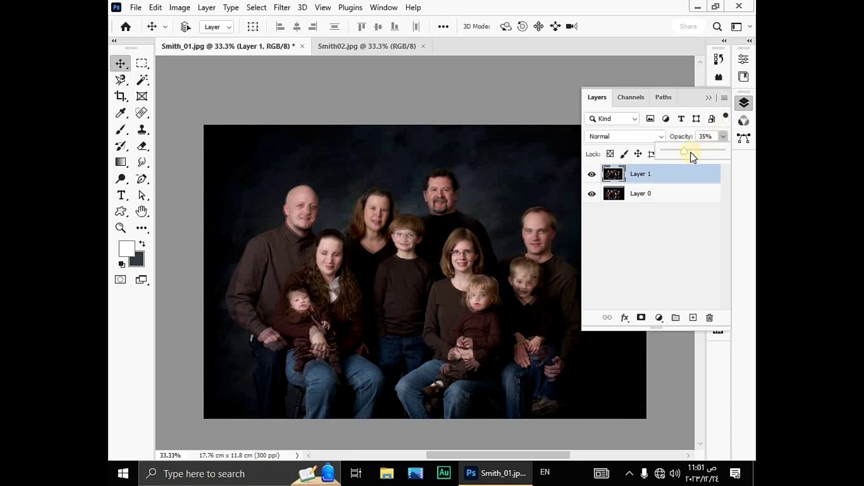
left_click_drag(682, 152, 727, 151)
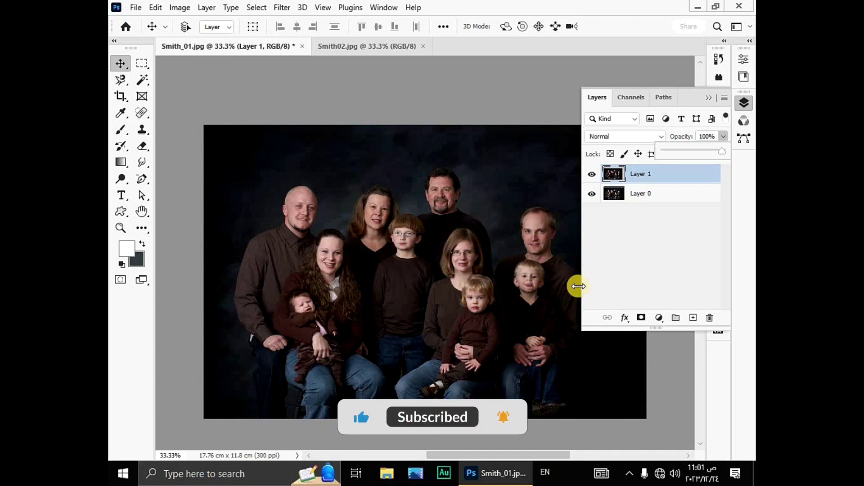
left_click(642, 318)
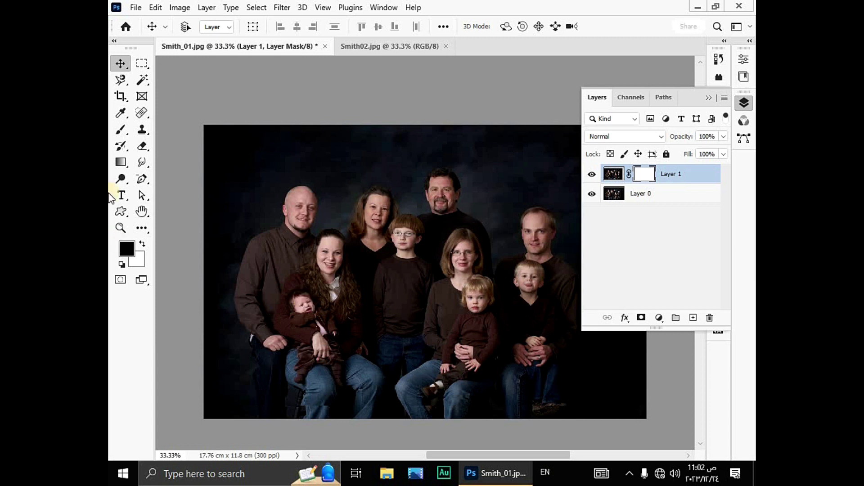
Set up a soft round brush of 125 px with 9% hardness, using the default black foreground colour.
left_click(121, 131)
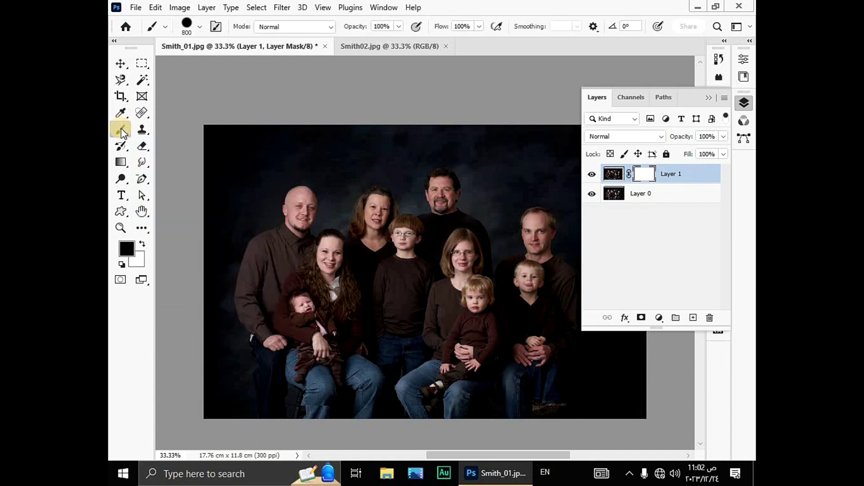
key("bracketleft")
key("bracketleft")
key("bracketleft")
key("bracketleft")
key("bracketleft")
key("bracketleft")
key("bracketleft")
key("bracketleft")
key("bracketleft")
left_click(122, 264)
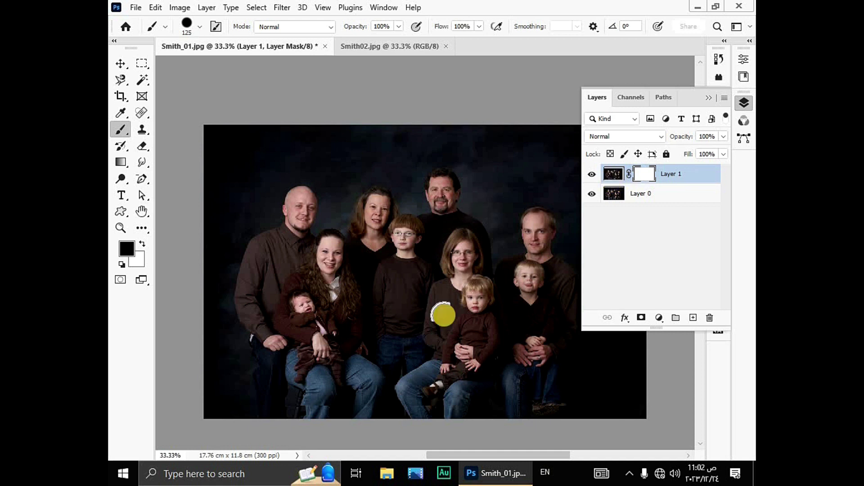
left_click(198, 27)
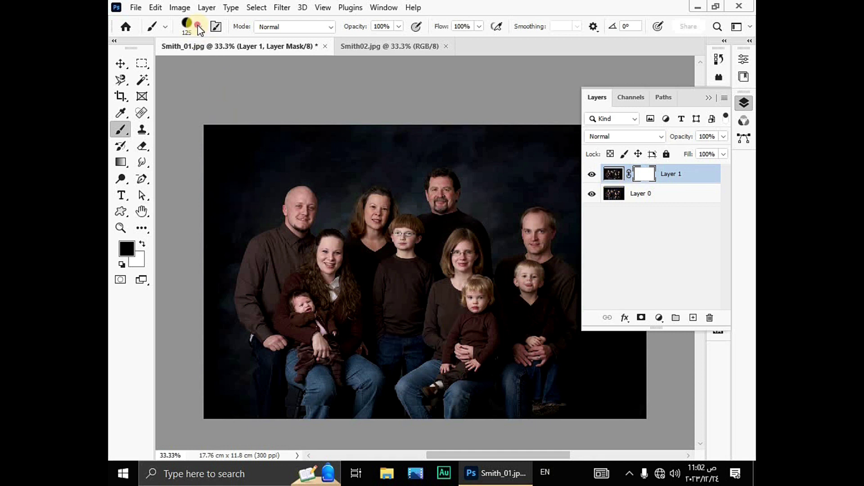
mouse_move(228, 93)
left_mouse_down()
mouse_move(268, 93)
mouse_move(185, 96)
left_mouse_up()
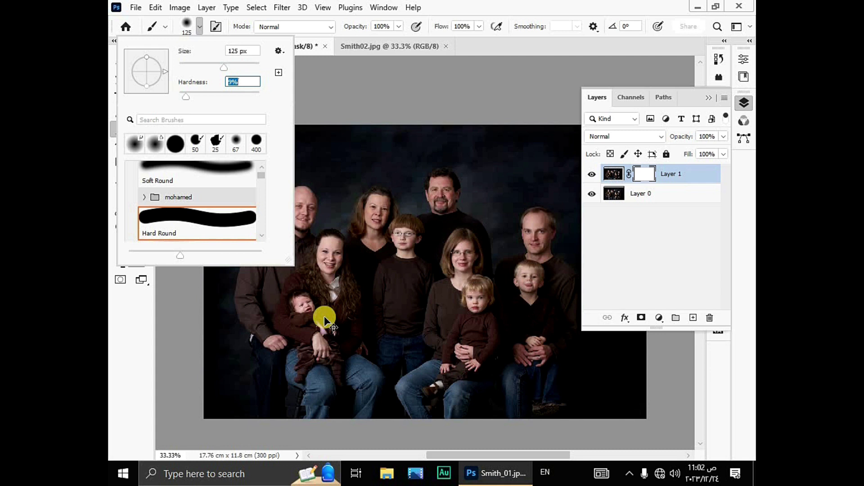
key("Return")
Paint black on Layer 1's mask over the baby's face, body and legs to reveal the baby from the layer underneath.
key("ctrl+plus")
left_click_drag(479, 455, 428, 455)
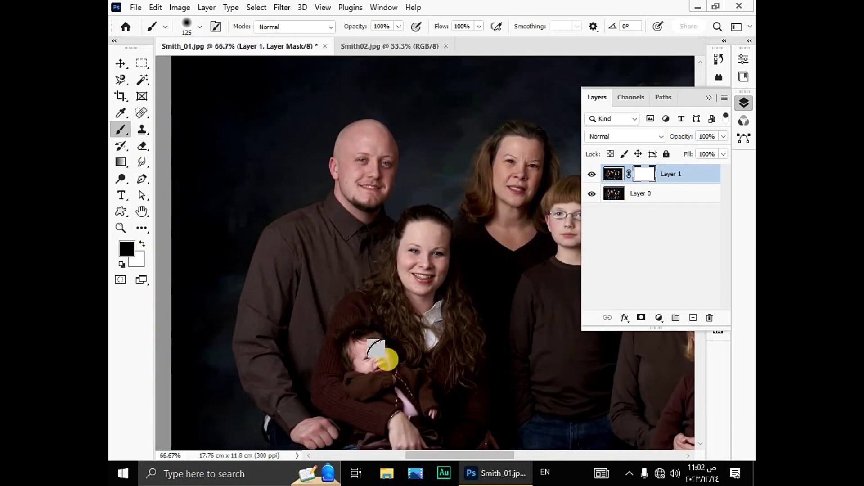
mouse_move(366, 357)
left_mouse_down()
mouse_move(371, 350)
mouse_move(380, 378)
mouse_move(395, 383)
mouse_move(381, 385)
mouse_move(406, 430)
mouse_move(415, 422)
mouse_move(411, 392)
left_mouse_up()
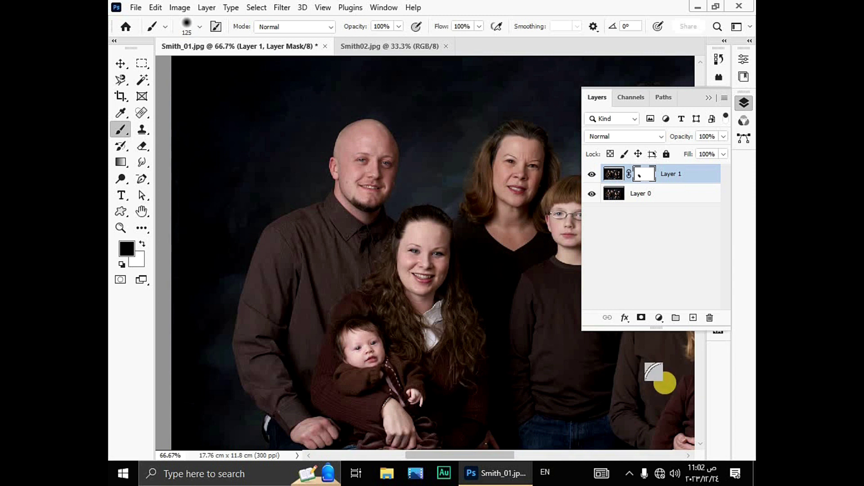
left_click(701, 444)
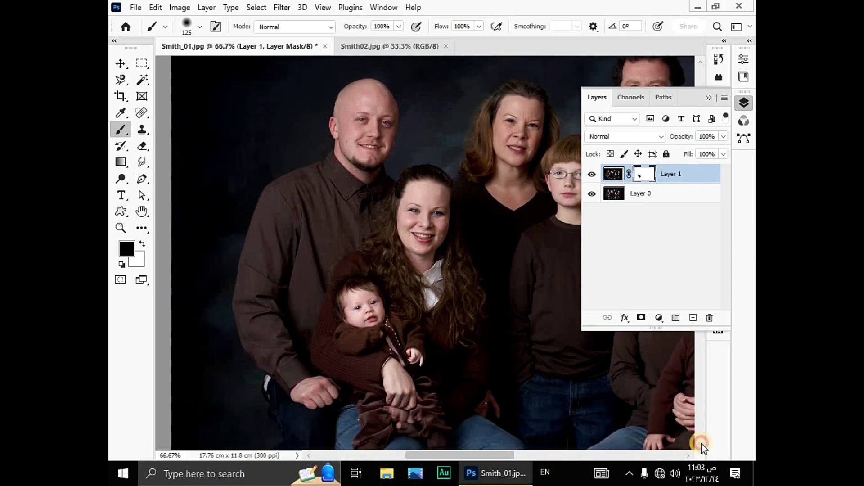
left_click(700, 444)
mouse_move(374, 327)
left_mouse_down()
mouse_move(372, 393)
mouse_move(407, 332)
mouse_move(420, 331)
mouse_move(442, 382)
mouse_move(421, 326)
mouse_move(439, 366)
mouse_move(392, 355)
mouse_move(384, 367)
mouse_move(414, 338)
mouse_move(395, 369)
left_mouse_up()
left_click(701, 444)
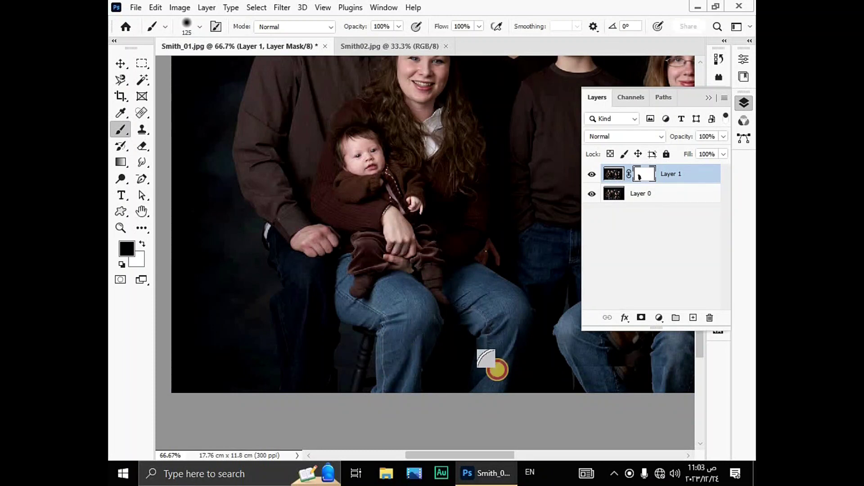
Examine the blended baby area and the rest of the group at smaller magnifications, with the layer list collapsed.
key("ctrl+minus")
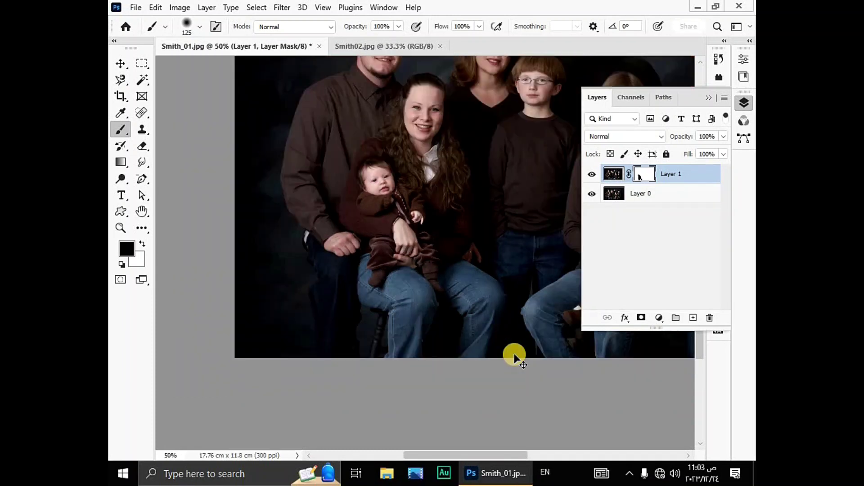
key("ctrl+minus")
key("ctrl+minus")
key("ctrl+minus")
key("ctrl+plus")
key("ctrl+plus")
key("ctrl+plus")
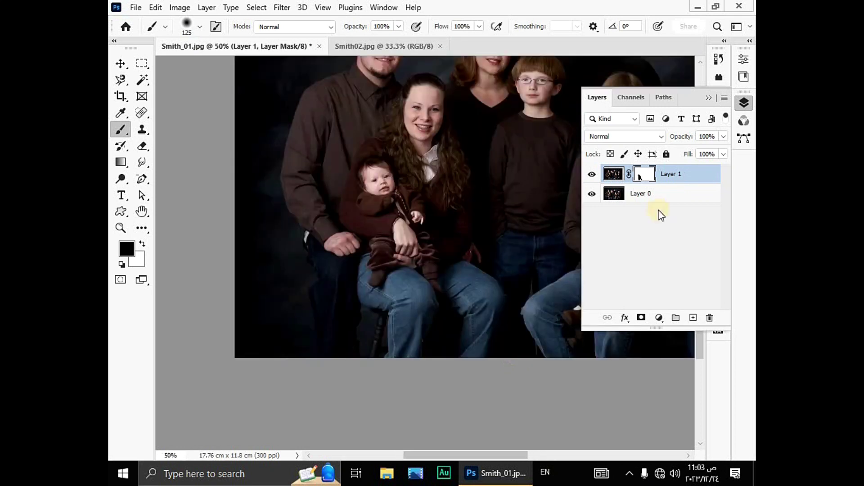
left_click(709, 97)
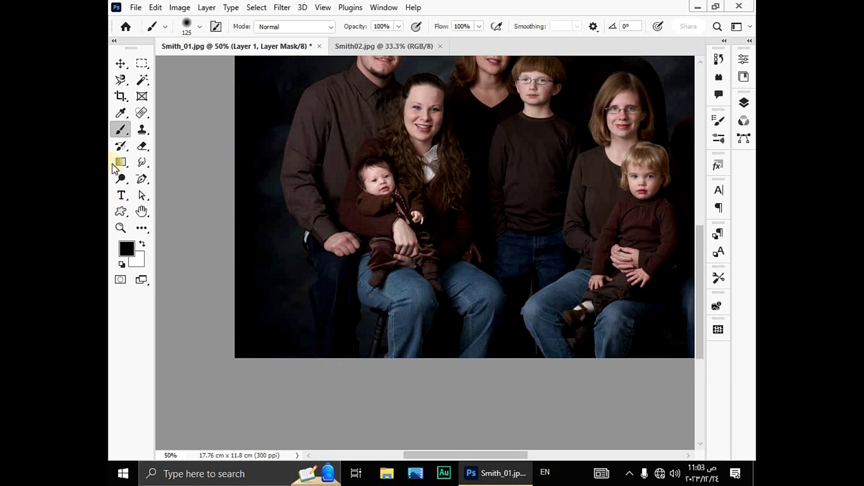
Crop the blended family photo to about 16 x 10.1 cm, trimming its outer edges, and fit it on screen.
left_click(120, 96)
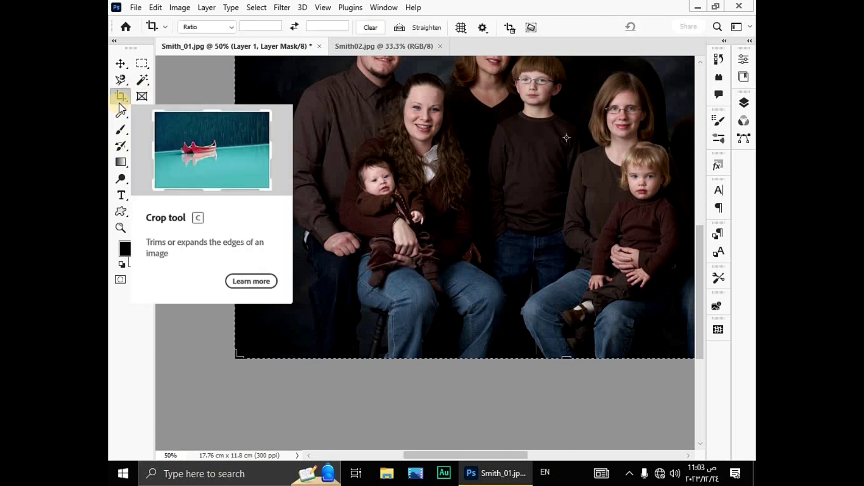
key("ctrl+minus")
mouse_move(341, 306)
left_mouse_down()
mouse_move(343, 295)
mouse_move(332, 296)
left_mouse_up()
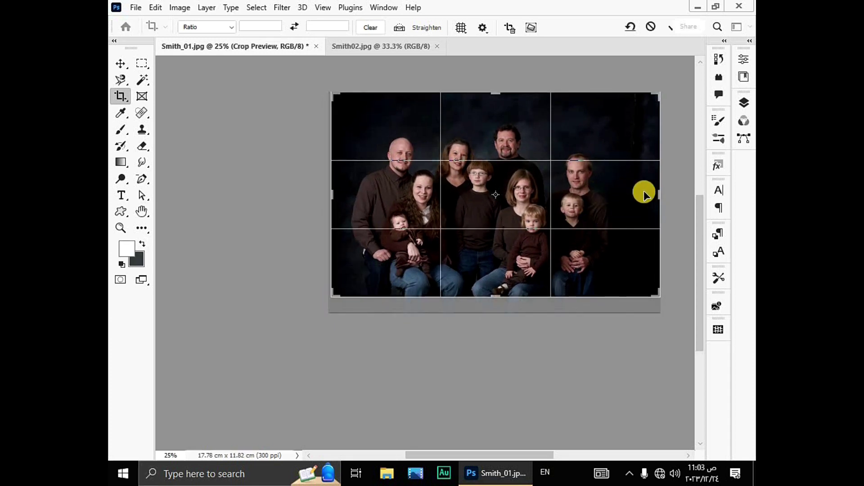
left_click_drag(660, 189, 642, 192)
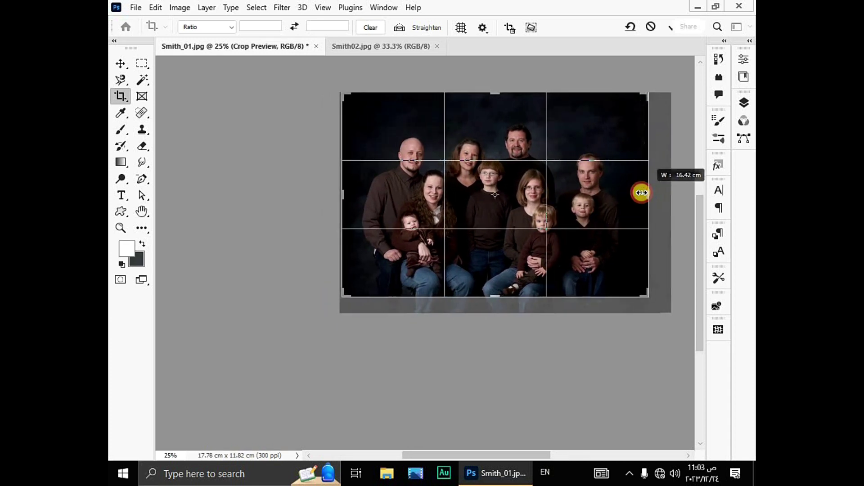
left_click_drag(498, 93, 501, 103)
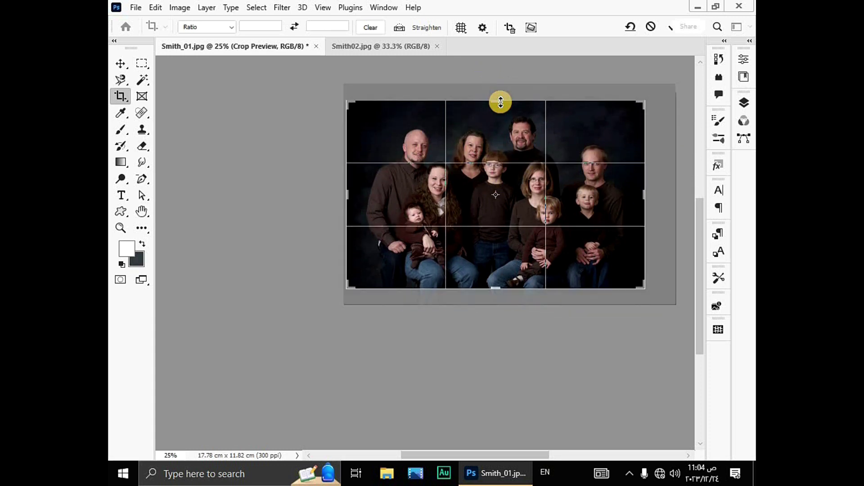
key("Return")
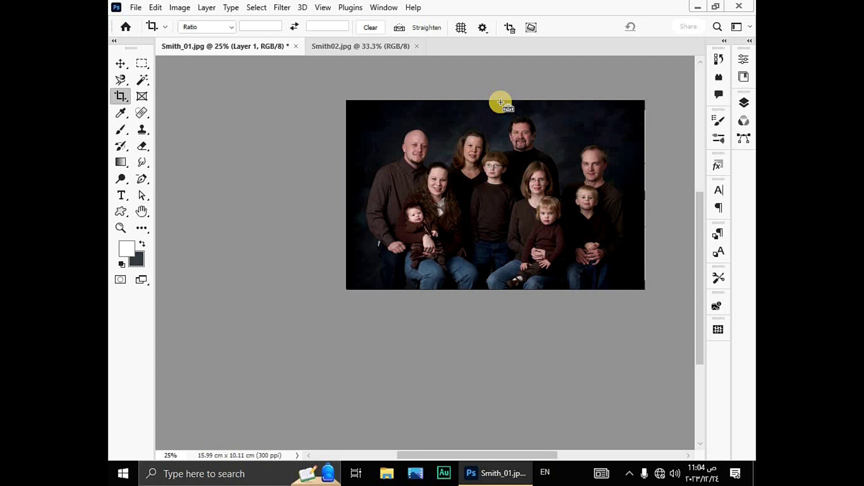
key("ctrl+minus")
key("ctrl+plus")
key("ctrl+plus")
key("ctrl+0")
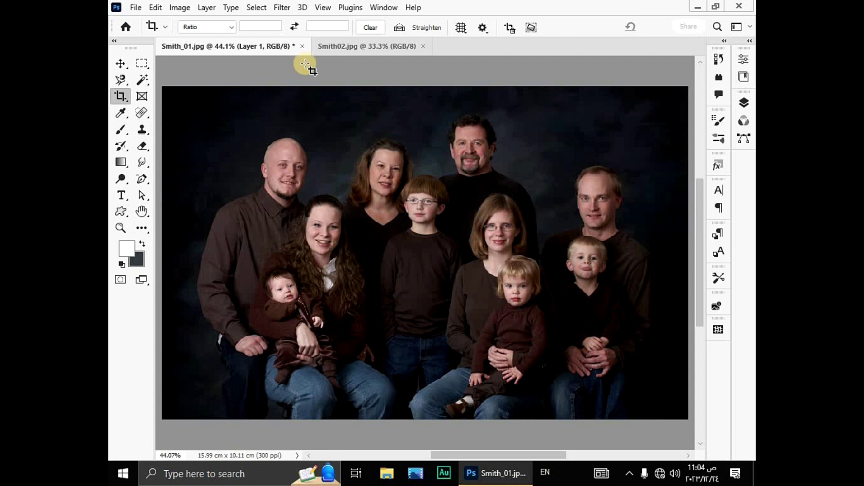
Close Smith_01.jpg without saving its changes, and close Smith02.jpg as well.
left_click(301, 49)
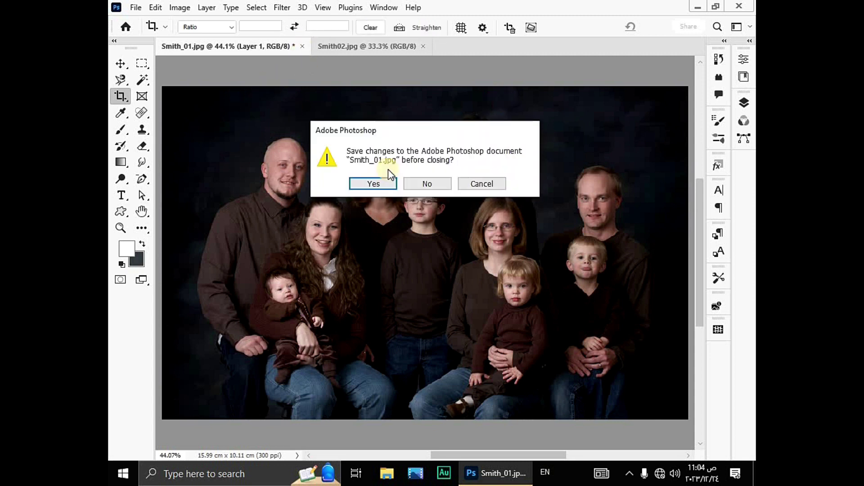
left_click(427, 184)
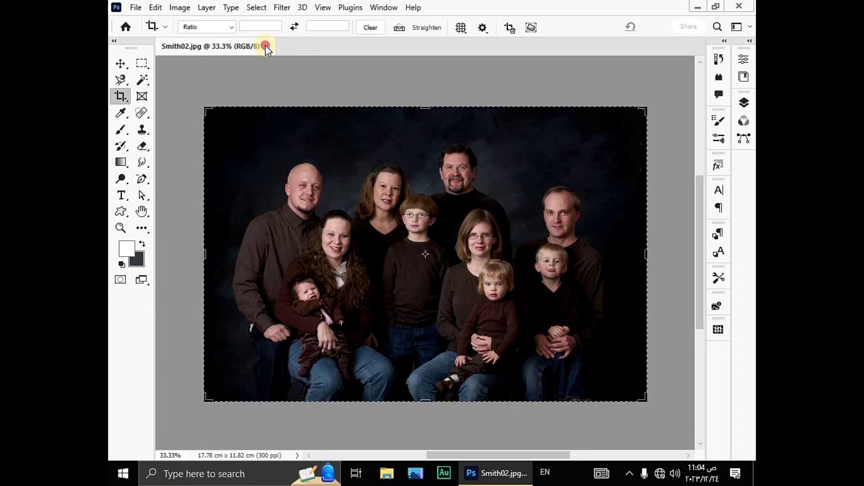
left_click(266, 45)
Look through the Unicycle_01 to Unicycle_Final images in the Sequence folder of 12-Compositing & Making Panoramas without opening any.
left_click(148, 113)
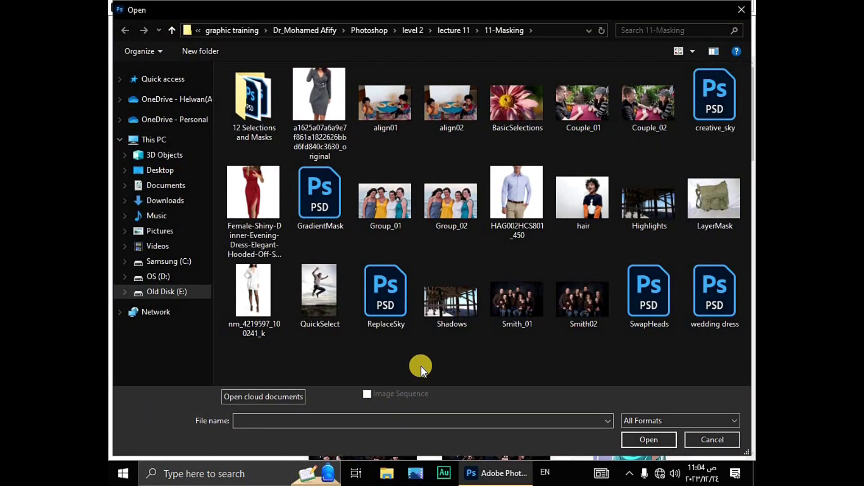
double_click(254, 99)
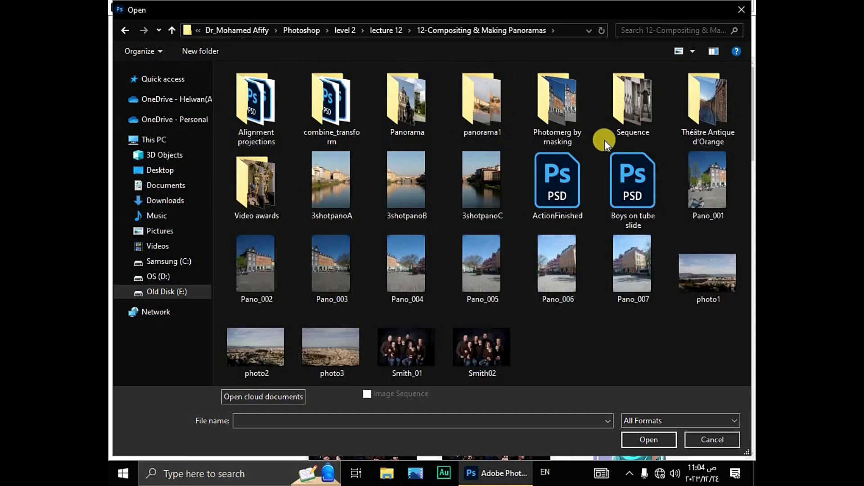
double_click(641, 114)
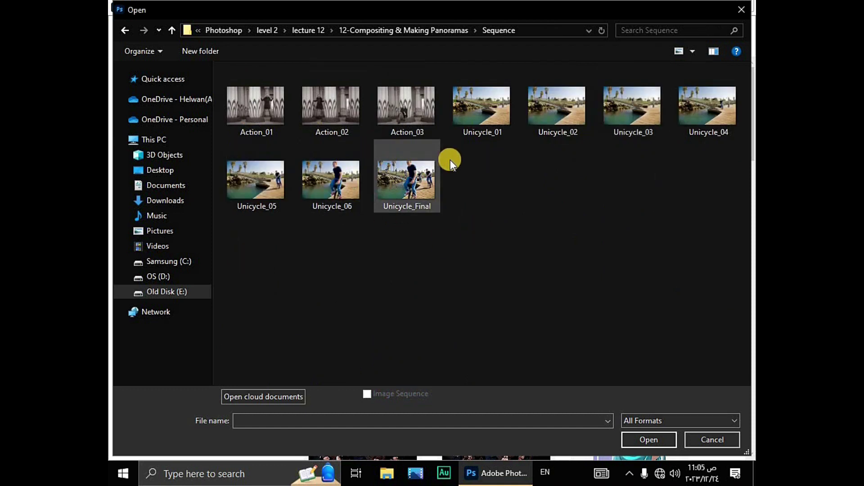
left_click(473, 113)
left_click(549, 115)
left_click(634, 103)
left_click(690, 109)
left_click(266, 195)
key("Right")
key("Right")
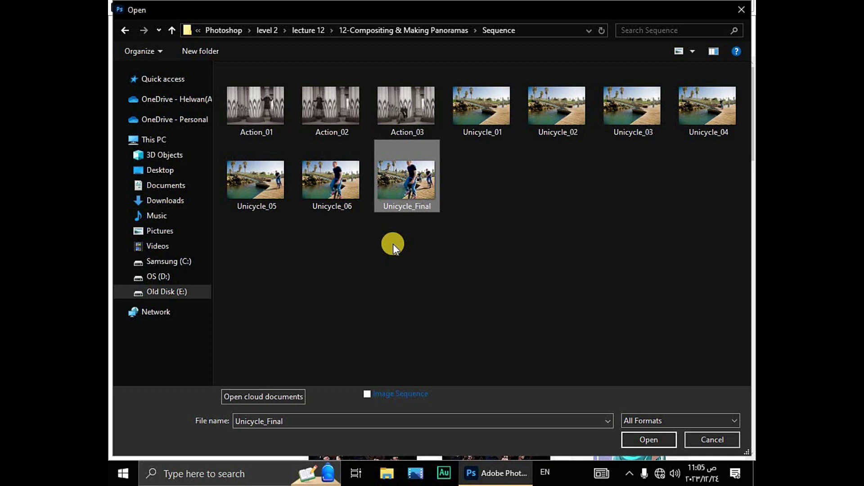
left_click(487, 110)
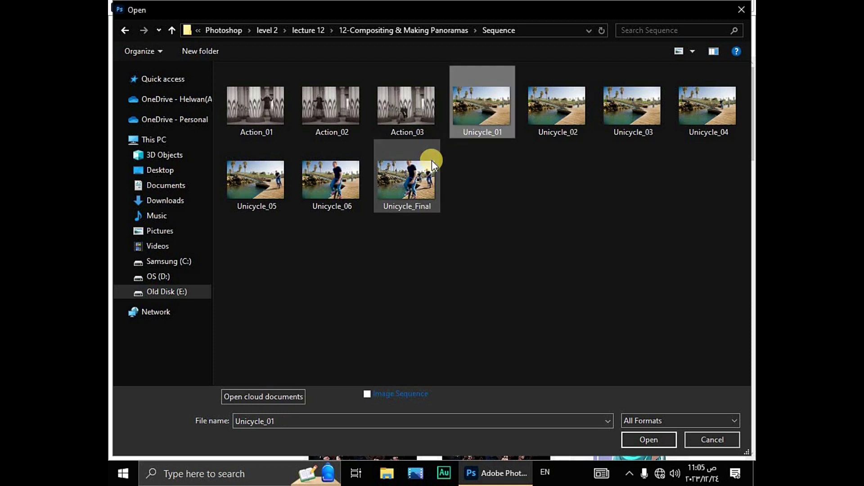
left_click(704, 439)
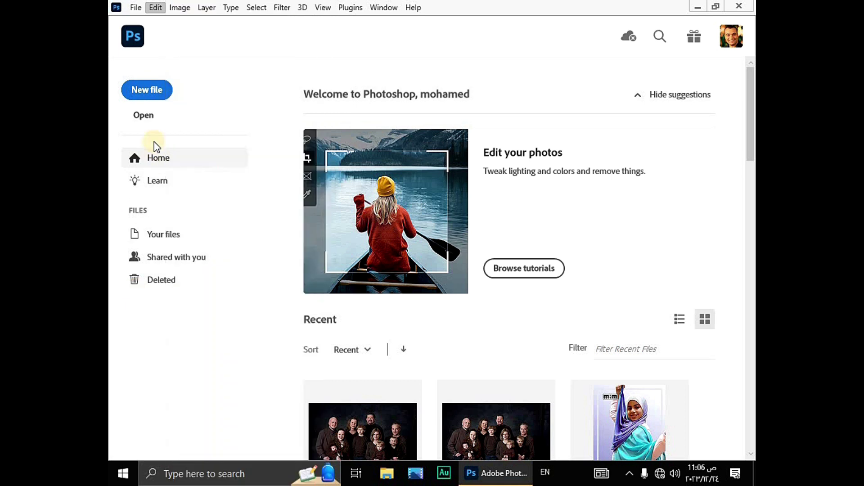
Browse for files to open in the 12-Compositing & Making Panoramas folder under level 2, lecture 12.
left_click(143, 115)
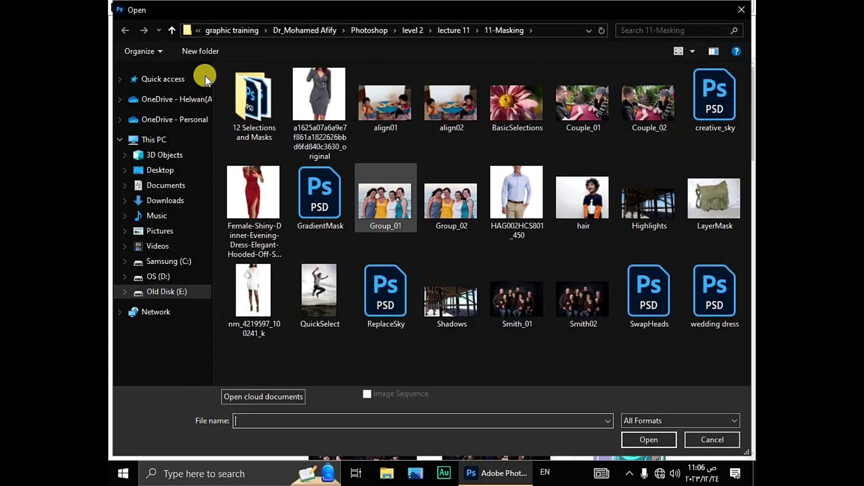
double_click(249, 99)
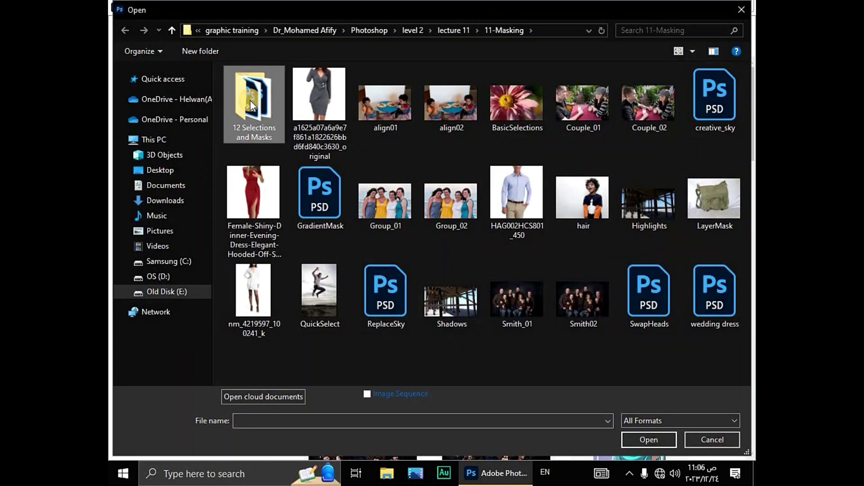
double_click(171, 30)
left_click(172, 30)
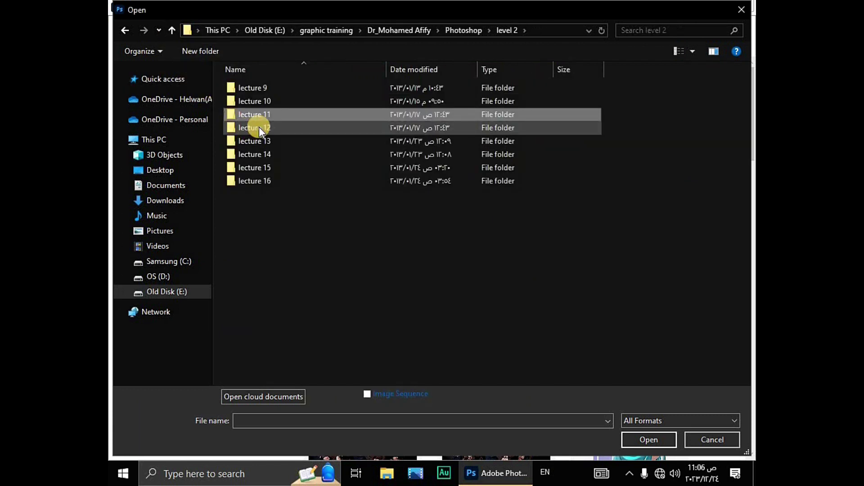
double_click(258, 127)
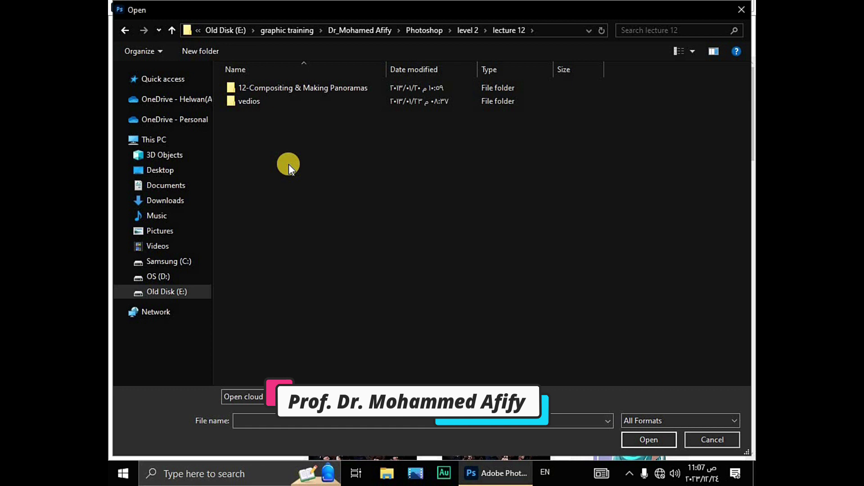
left_click(294, 91)
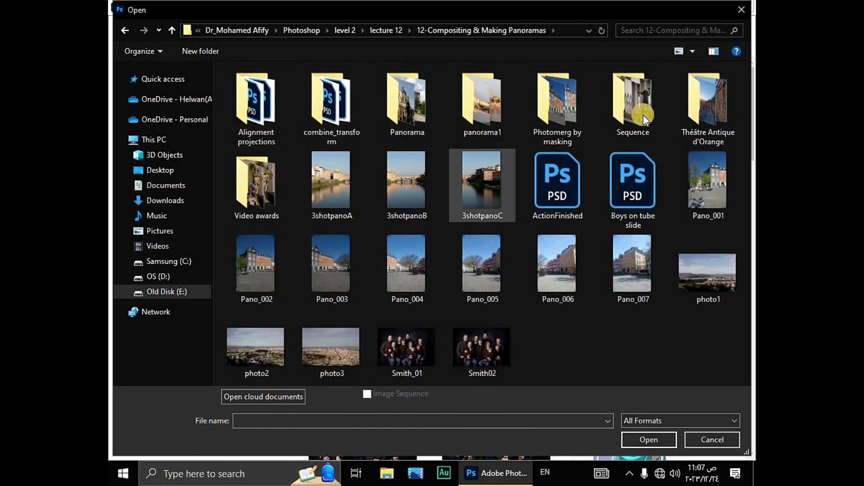
Open Unicycle_01 through Unicycle_06 and Unicycle_Final together from the Sequence folder.
double_click(633, 107)
left_click(482, 108)
left_click(432, 182, "ctrl")
left_click(487, 124, "shift")
left_click(649, 440)
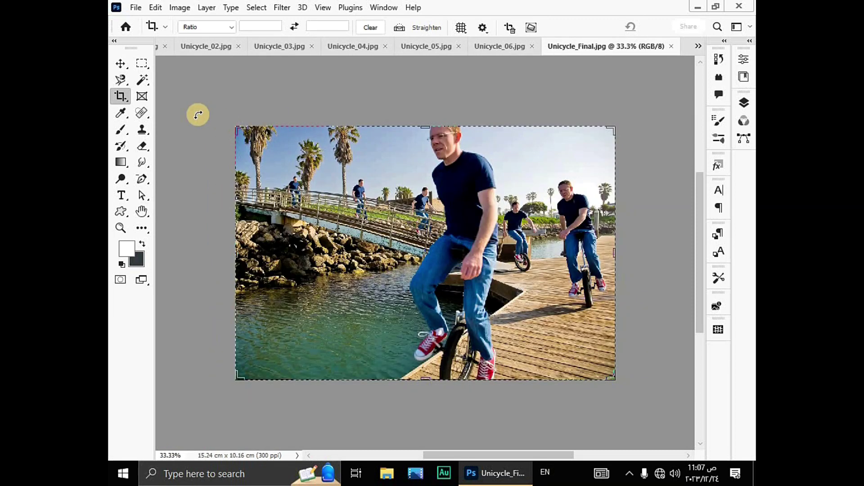
Copy the full images Unicycle_02 through Unicycle_06 into Unicycle_01.jpg as separate layers, closing each source file.
key("v")
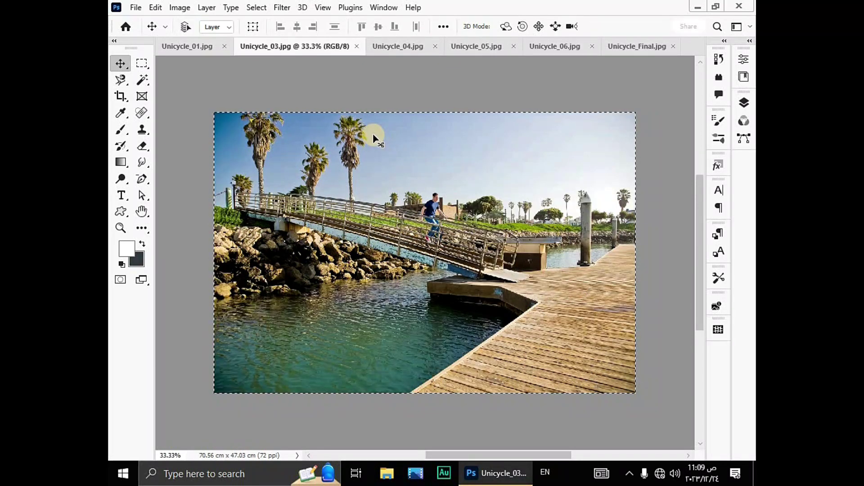
left_click(360, 46)
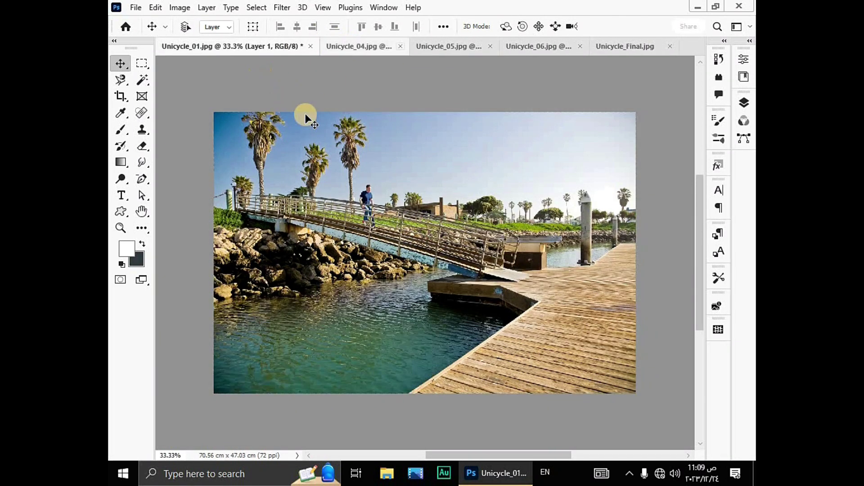
key("ctrl+v")
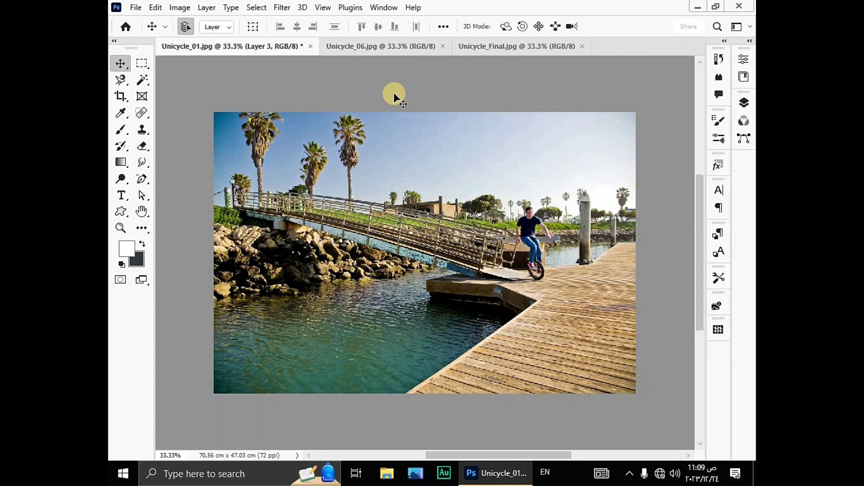
key("ctrl+v")
left_click(391, 53)
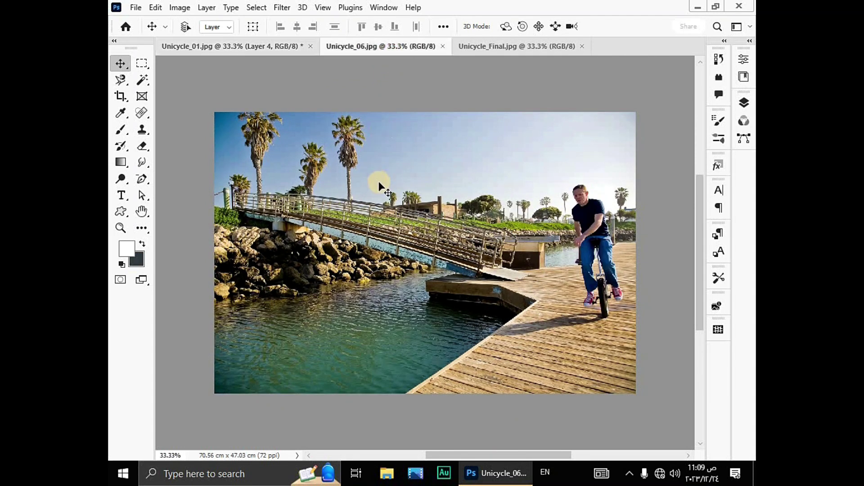
key("ctrl+a")
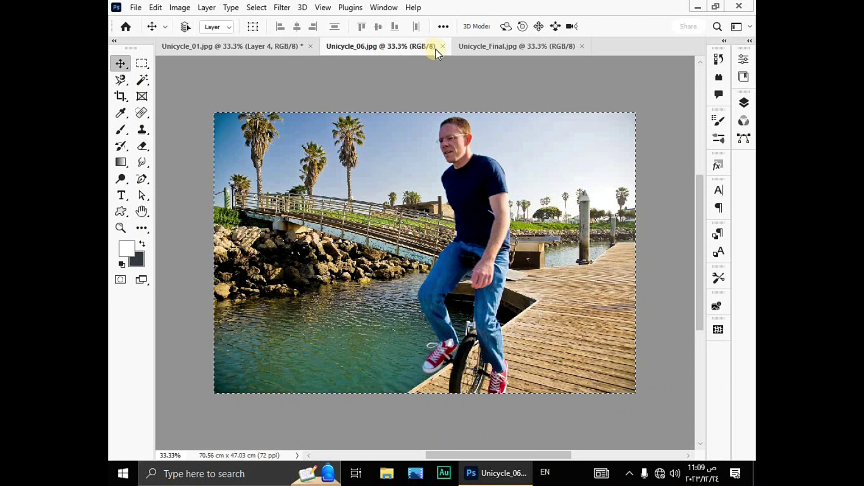
key("ctrl+w")
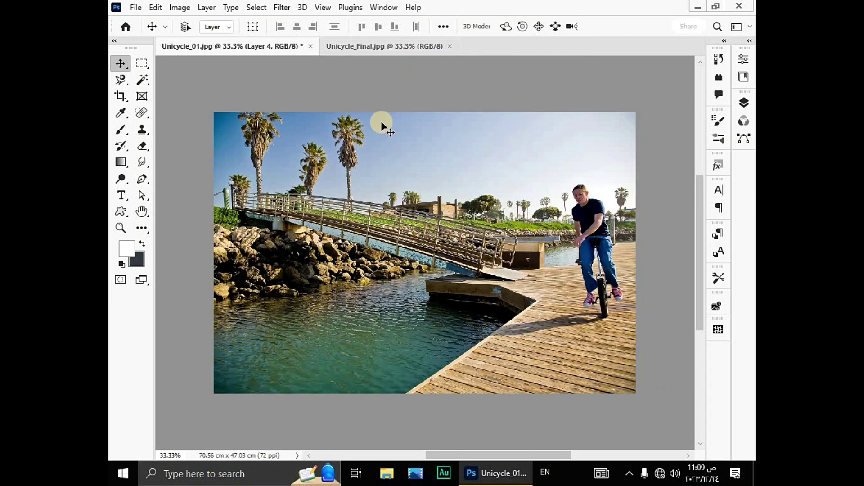
key("ctrl+v")
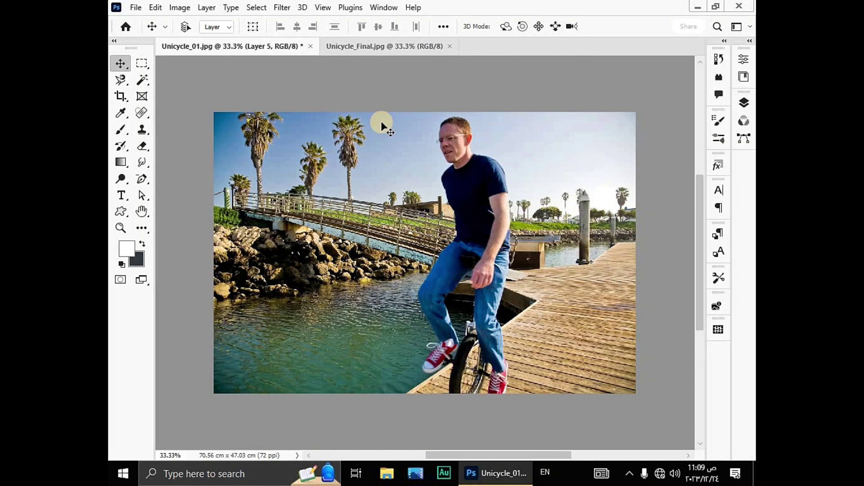
Close Unicycle_Final.jpg and undo the paste of its image into Unicycle_01.jpg.
key("ctrl+w")
key("ctrl+v")
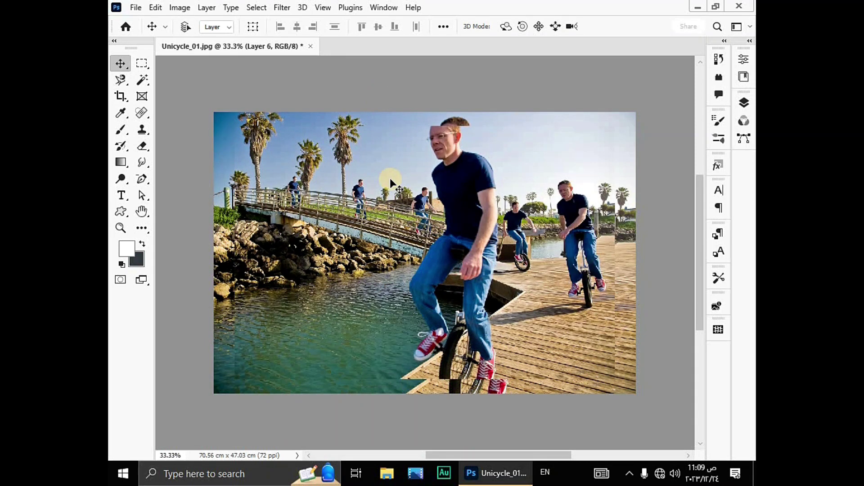
key("ctrl+z")
Display the layer list and hide Layers 5, 4, 3, 2 and 1, leaving only the Background shown.
key("F7")
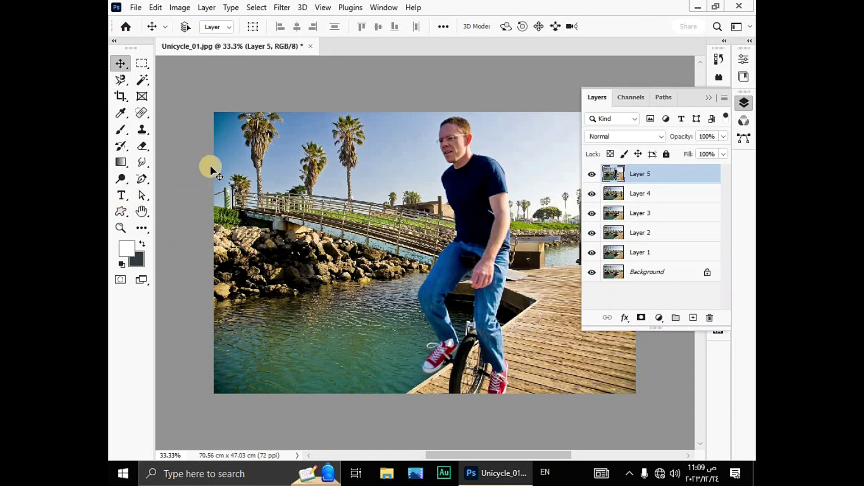
left_click(591, 173)
left_click(592, 194)
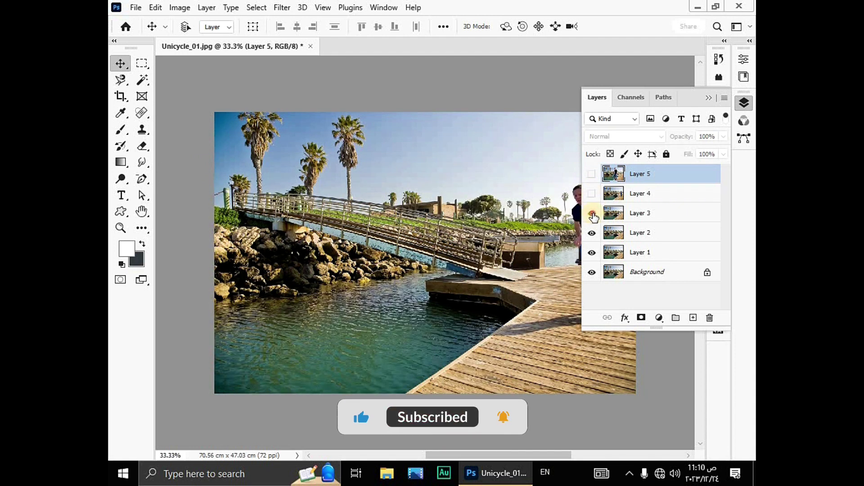
left_click(592, 214)
left_click(592, 233)
left_click(592, 252)
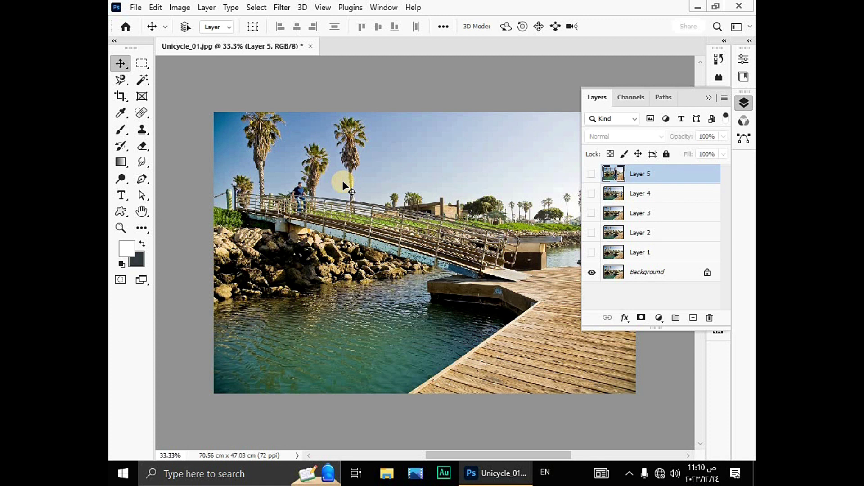
Auto-align all six layers using the Auto projection with Vignette Removal and Geometric Distortion enabled.
left_click(644, 273, "shift")
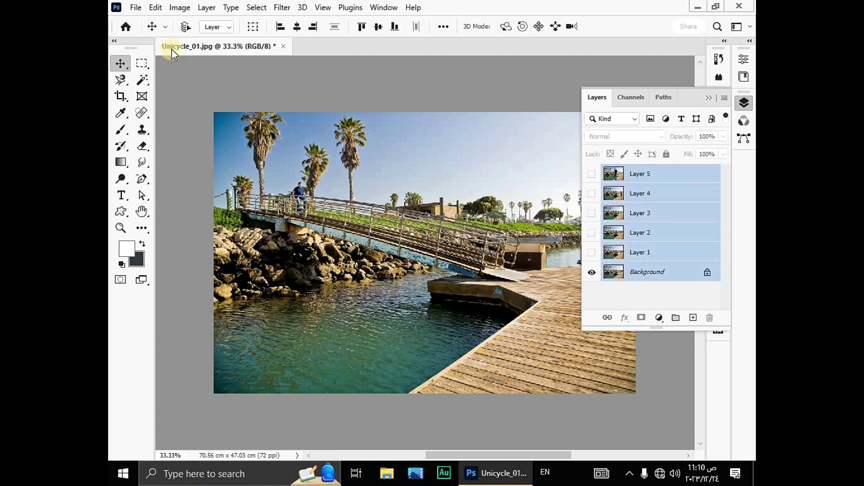
left_click(155, 7)
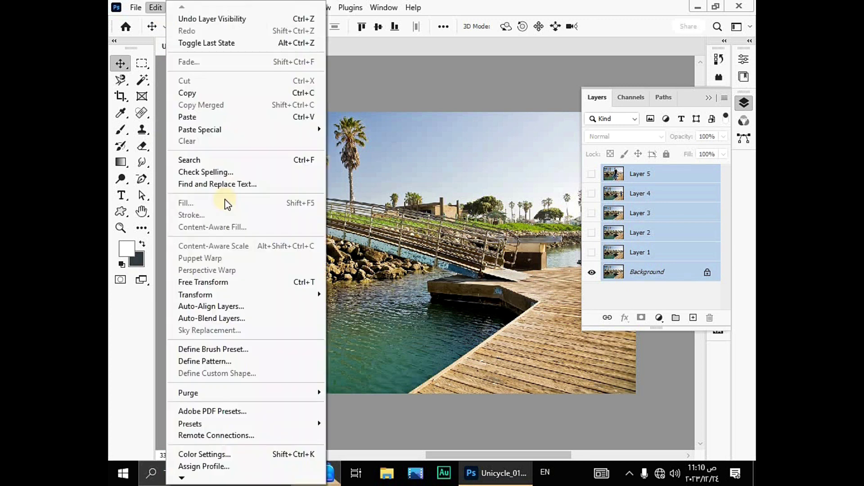
left_click(244, 306)
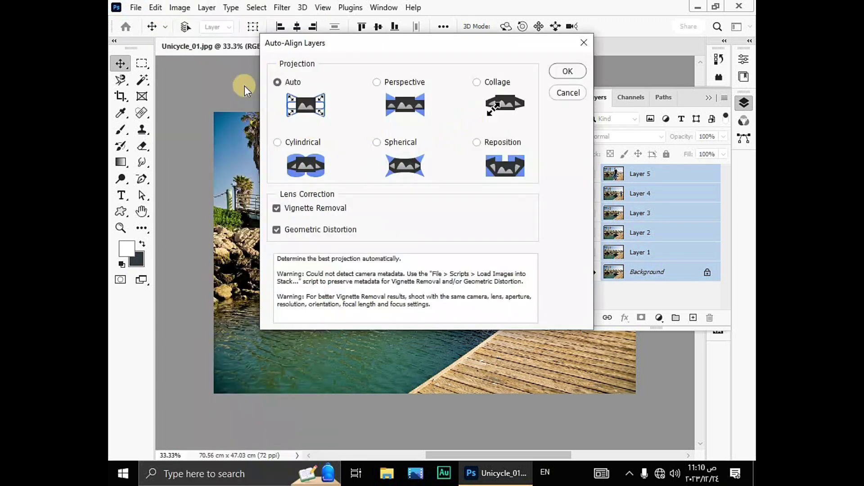
left_click(560, 70)
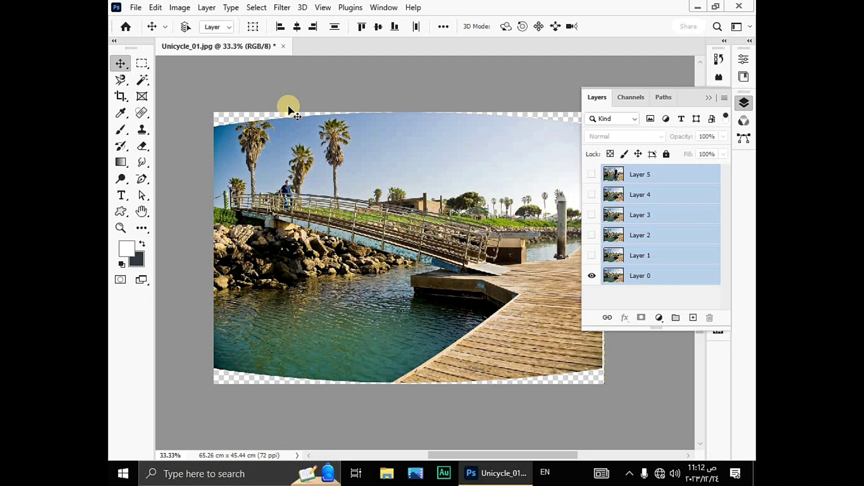
Try auto-blending the six aligned layers with Stack Images and Seamless Tones and Colors, and undo the blend.
left_click(155, 8)
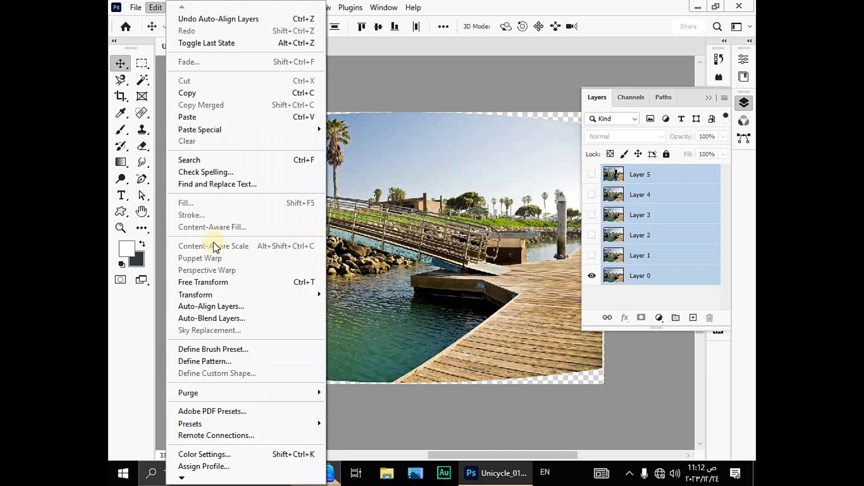
left_click(226, 318)
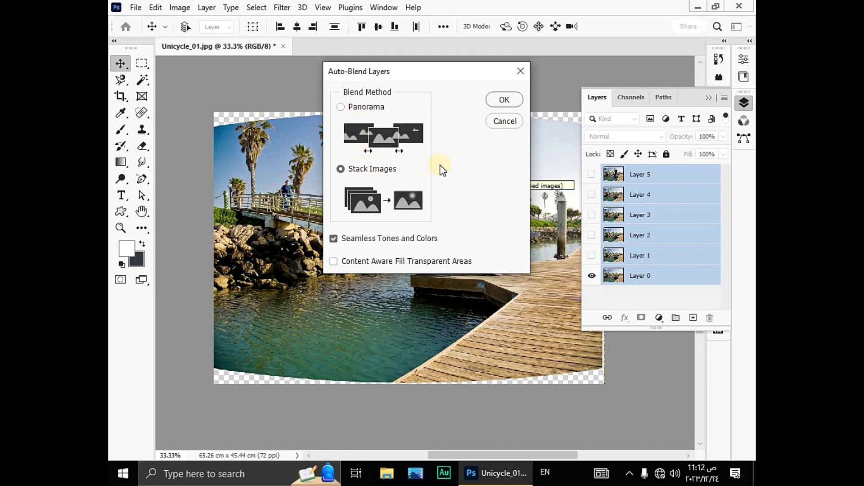
left_click(506, 100)
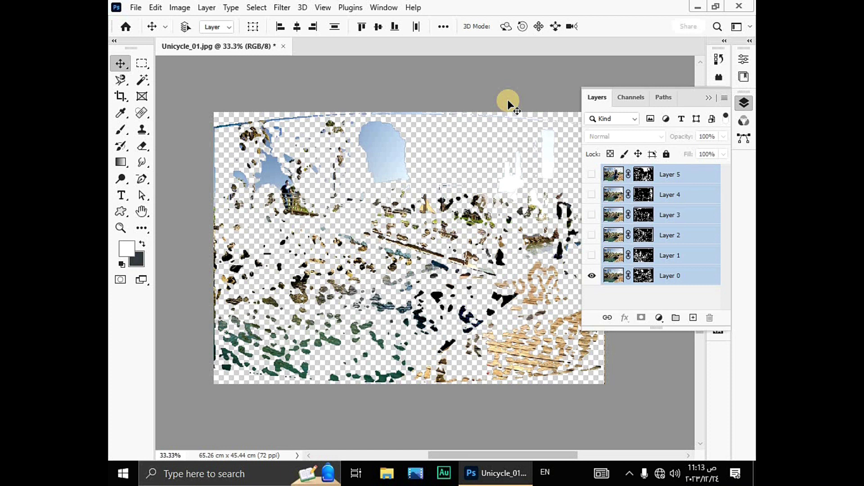
key("ctrl")
key("ctrl+z")
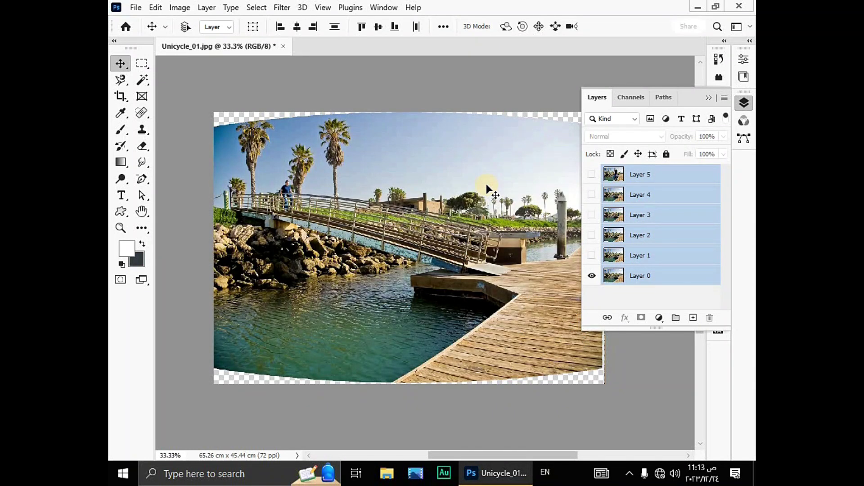
Make Layer 5 the only selected layer and turn on the visibility of Layers 5 through 1.
left_click(680, 174)
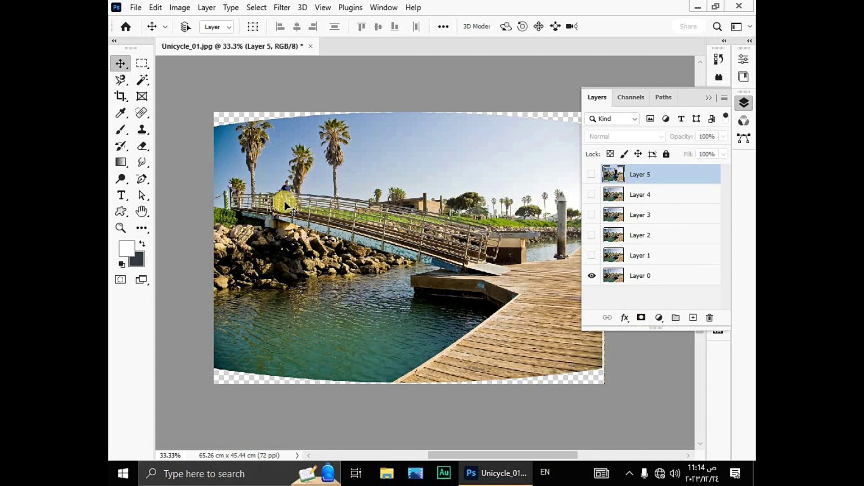
left_click_drag(286, 203, 287, 193)
left_click(642, 319, "alt")
left_click_drag(592, 174, 591, 238)
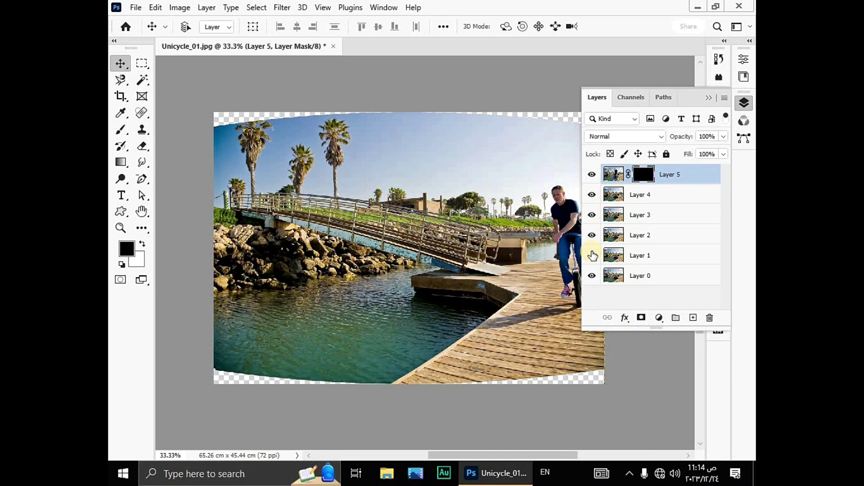
key("ctrl+z")
left_click_drag(591, 175, 592, 257)
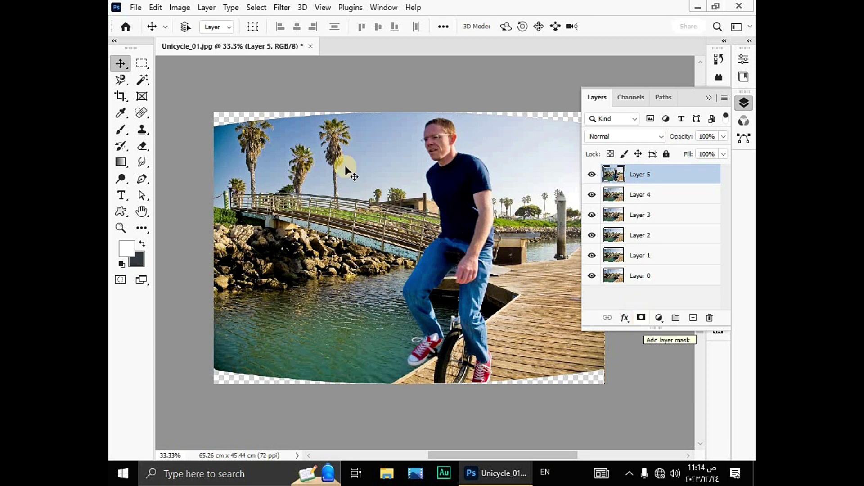
Add a Hide All layer mask to Layer 5 and keep the mask active.
left_click(214, 16)
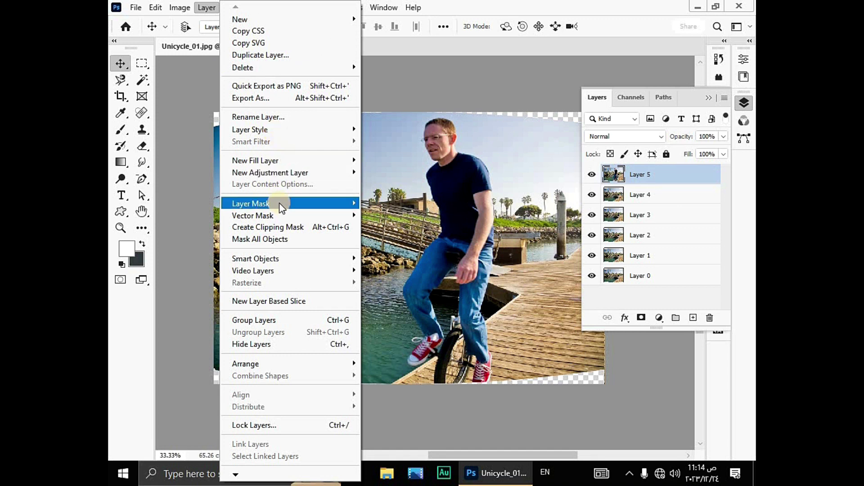
mouse_move(280, 205)
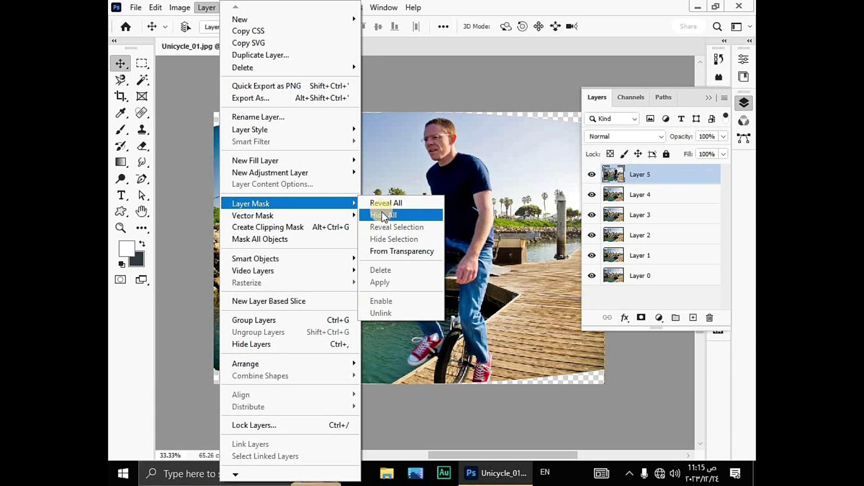
left_click(641, 319)
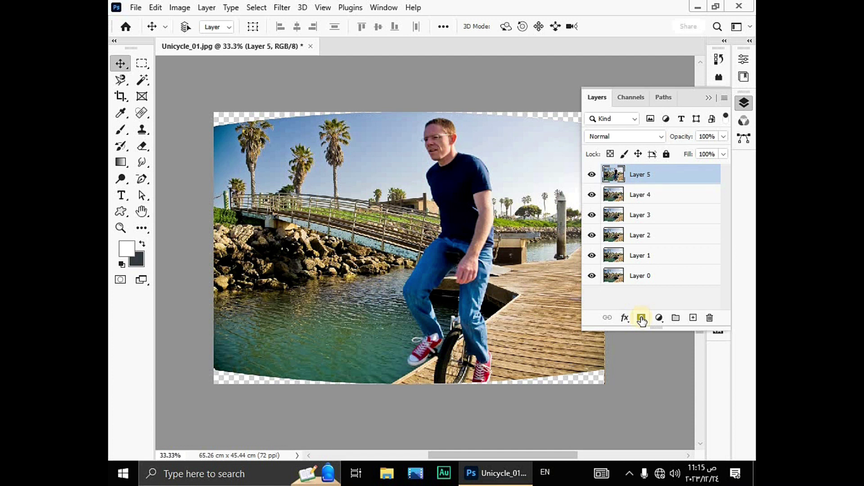
left_click(641, 320, "alt")
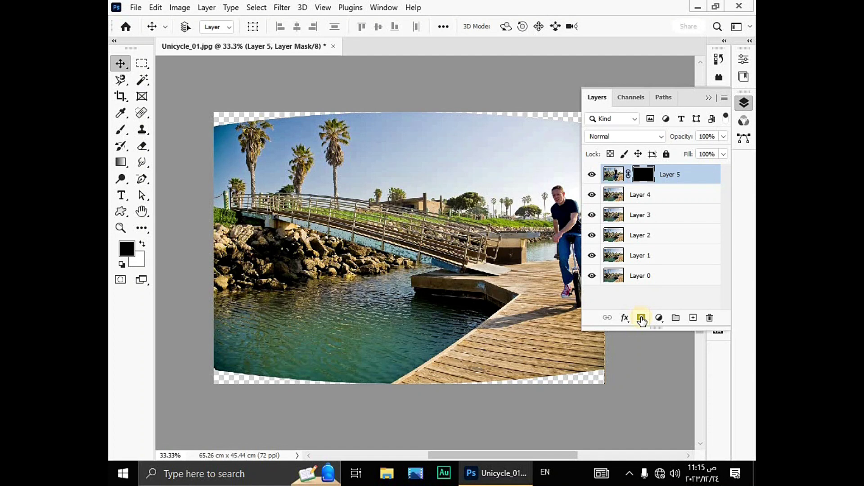
left_click(613, 175)
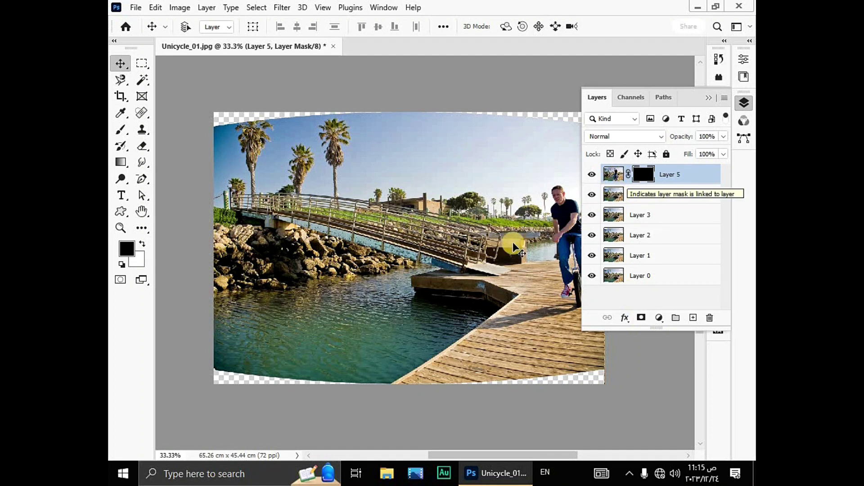
left_click(623, 183)
left_click_drag(625, 187, 200, 195)
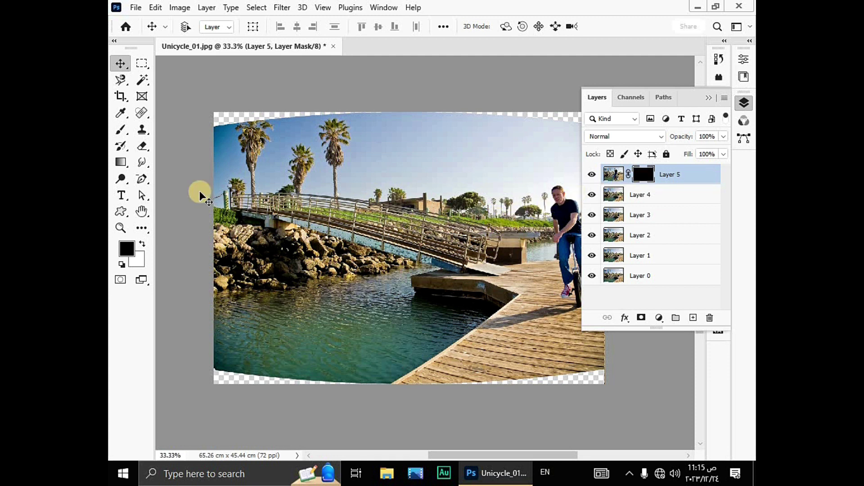
Paint white with the Brush on Layer 5's mask to reveal the large foreground unicyclist.
left_click_drag(145, 229, 138, 261)
left_click(143, 243)
left_click(122, 131)
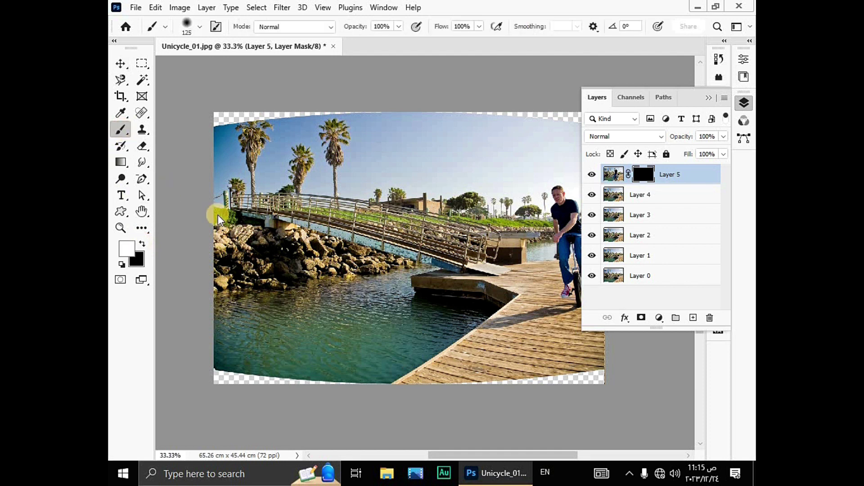
mouse_move(415, 259)
left_mouse_down()
mouse_move(422, 216)
mouse_move(435, 219)
mouse_move(441, 279)
mouse_move(431, 269)
mouse_move(448, 211)
mouse_move(437, 193)
mouse_move(455, 197)
mouse_move(456, 254)
mouse_move(473, 233)
mouse_move(466, 199)
mouse_move(459, 233)
mouse_move(470, 242)
mouse_move(474, 177)
mouse_move(475, 193)
mouse_move(456, 158)
mouse_move(431, 329)
mouse_move(424, 313)
mouse_move(436, 343)
mouse_move(422, 354)
mouse_move(447, 340)
mouse_move(444, 378)
mouse_move(454, 352)
mouse_move(472, 346)
mouse_move(479, 219)
mouse_move(488, 239)
mouse_move(477, 283)
mouse_move(480, 202)
mouse_move(445, 129)
mouse_move(440, 138)
mouse_move(487, 382)
mouse_move(473, 371)
mouse_move(500, 382)
mouse_move(473, 369)
left_mouse_up()
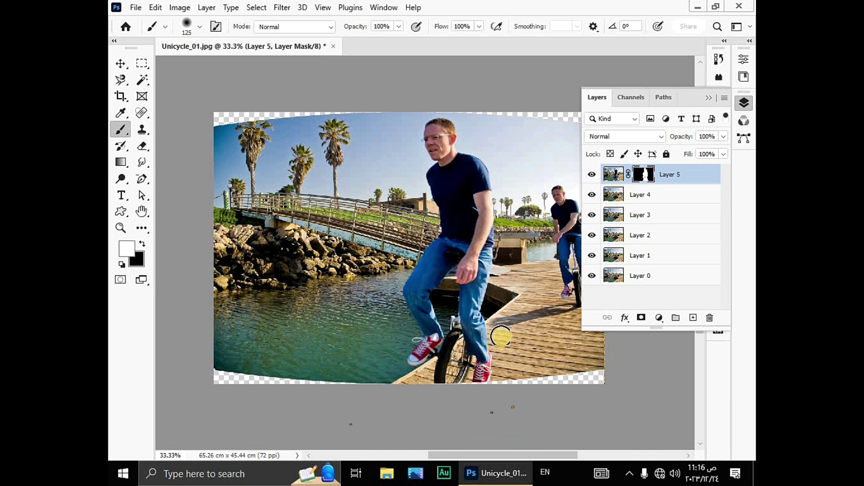
left_click(479, 328)
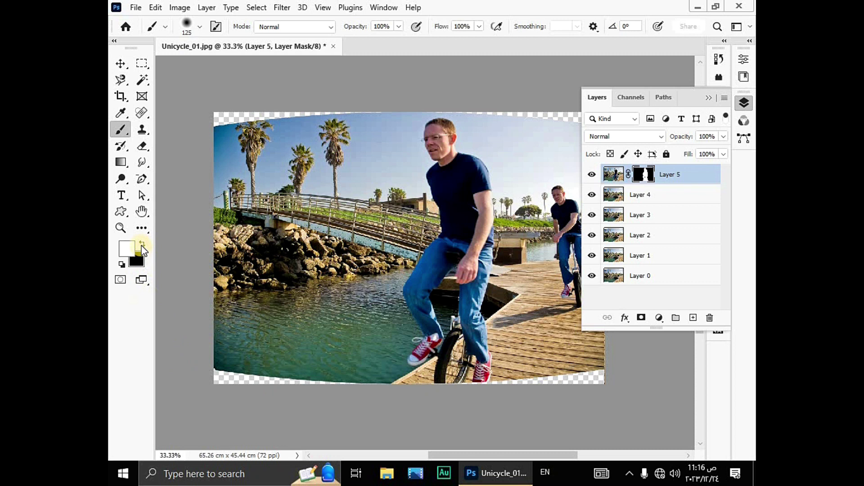
Paint black on Layer 5's mask to hide the dock area beside the foreground unicyclist's lower leg.
left_click(142, 244)
left_click(500, 318)
mouse_move(500, 318)
left_mouse_down()
mouse_move(514, 321)
mouse_move(498, 328)
left_mouse_up()
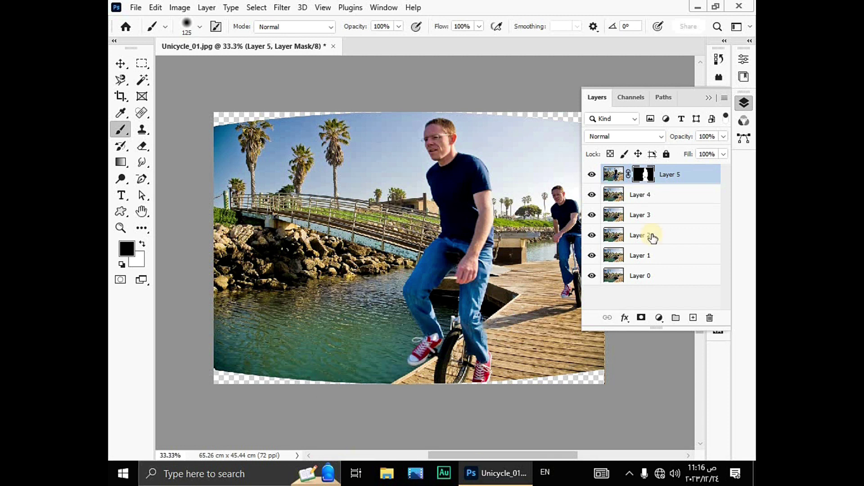
Add a Hide All mask to Layer 4 and paint white on it to reveal the mid-distance unicyclist, collapsing the layer list.
left_click(663, 199)
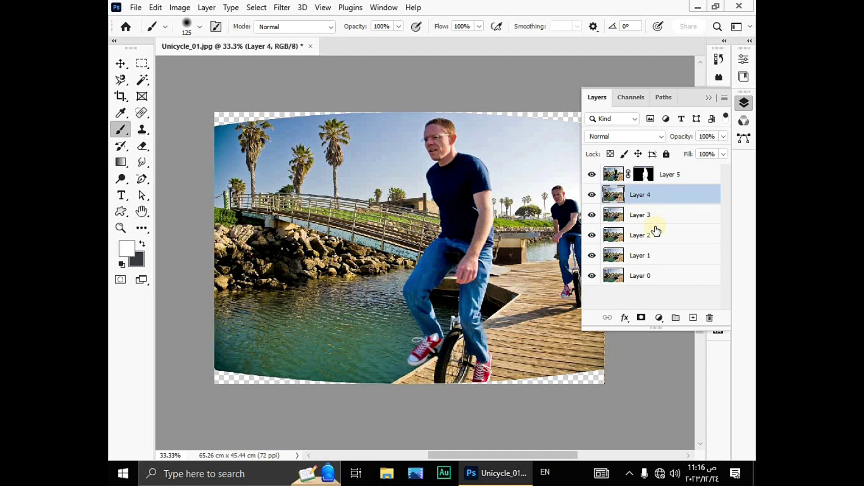
left_click(640, 318, "alt")
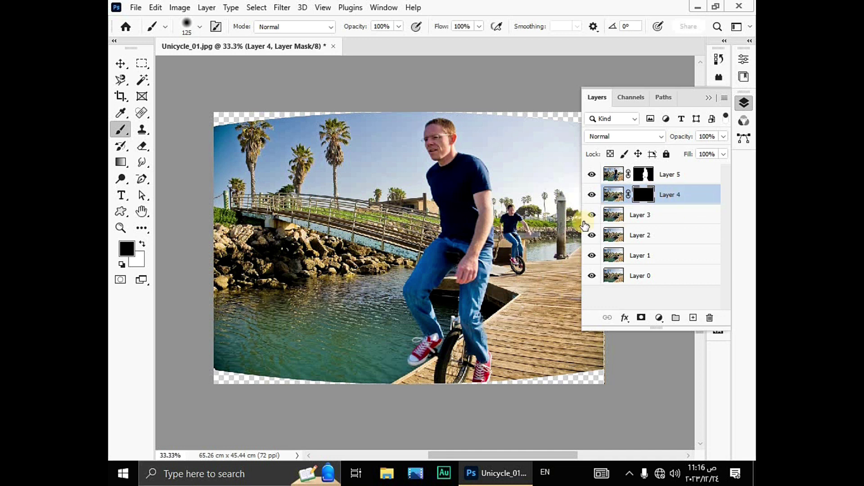
left_click(143, 244)
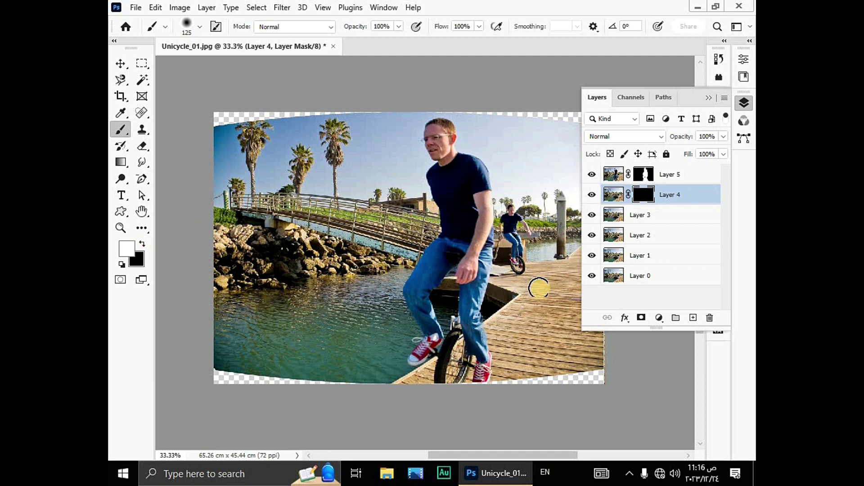
mouse_move(539, 305)
left_mouse_down()
mouse_move(536, 289)
mouse_move(534, 314)
mouse_move(502, 325)
mouse_move(558, 310)
mouse_move(563, 293)
mouse_move(569, 307)
mouse_move(573, 207)
left_mouse_up()
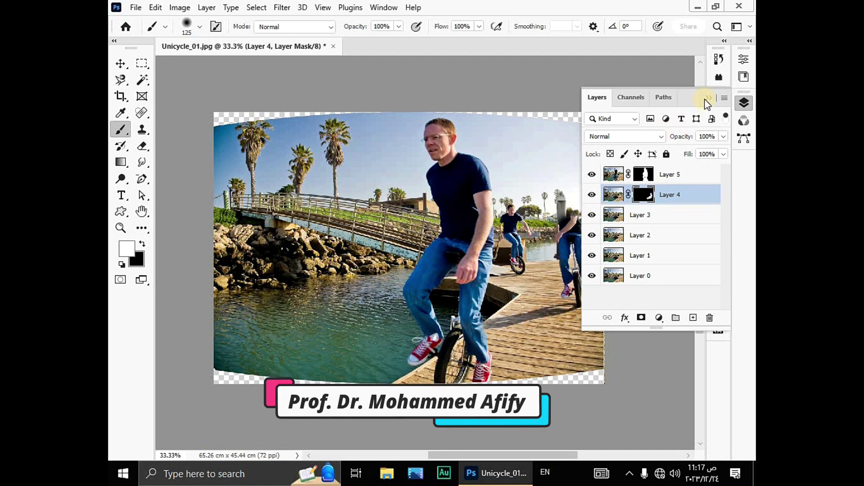
left_click(706, 99)
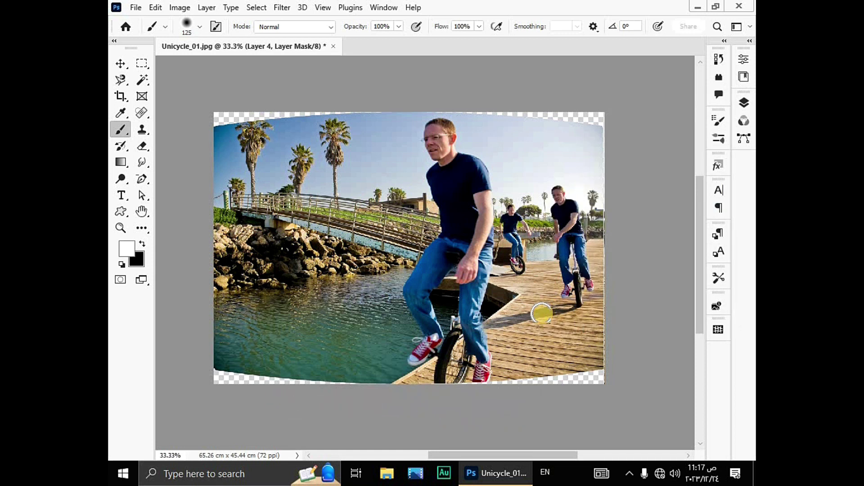